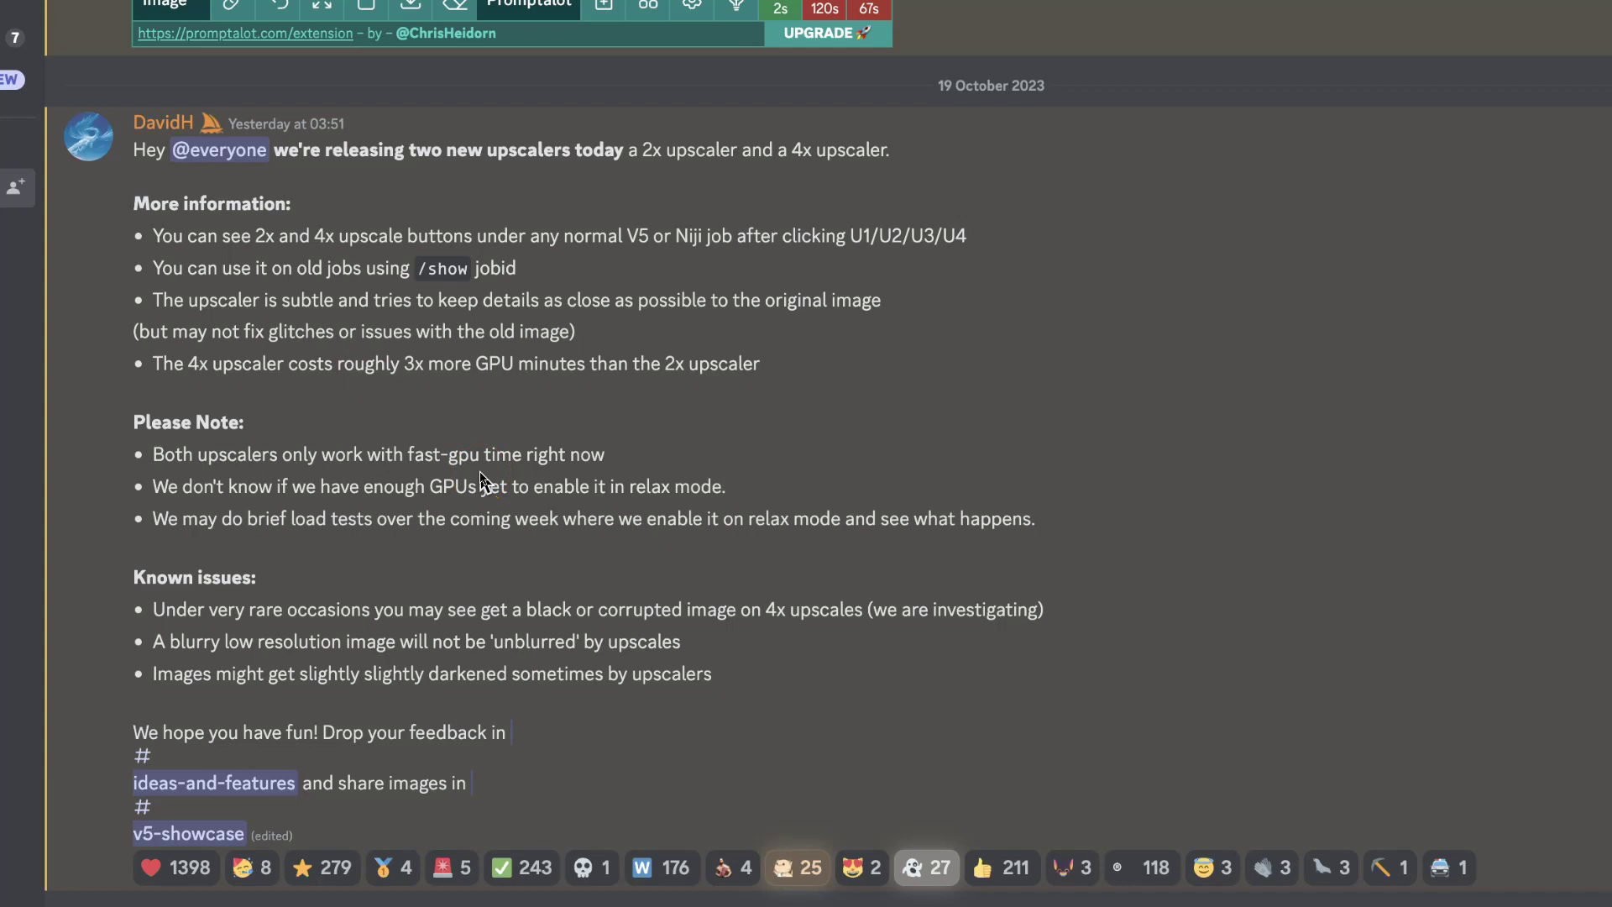
- Switch to the Youtube Examples #general channel and preview the four-fox coloring-page grid enlarged
{"action": "scroll", "coordinate": [480, 472], "scroll_direction": "down", "scroll_amount": 5}
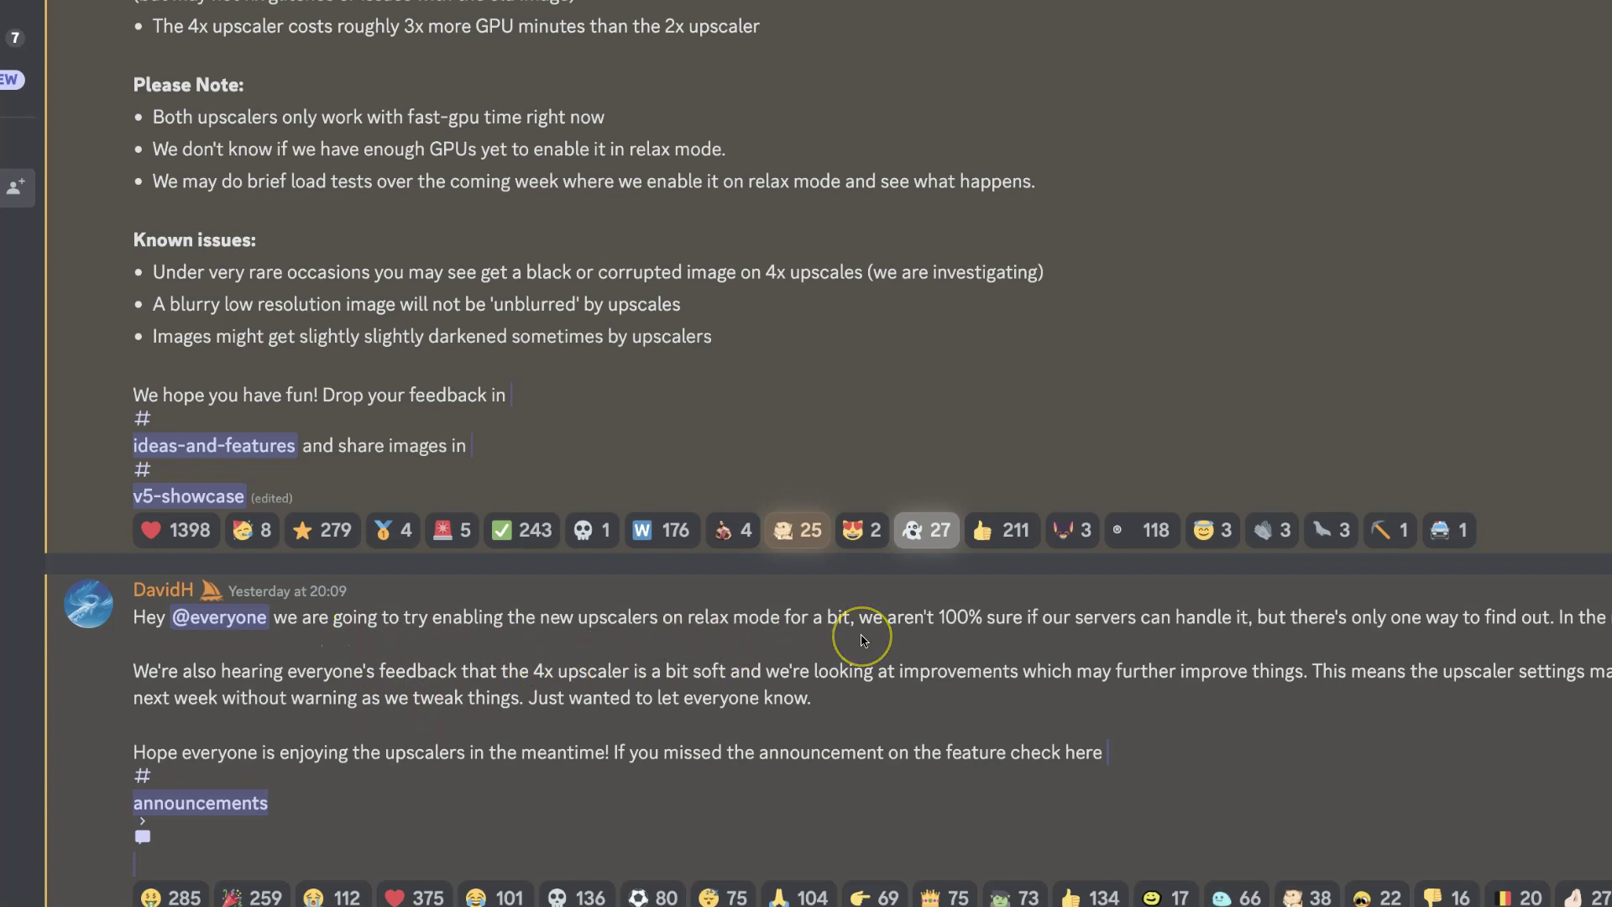
{"action": "scroll", "coordinate": [865, 645], "scroll_direction": "up", "scroll_amount": 4}
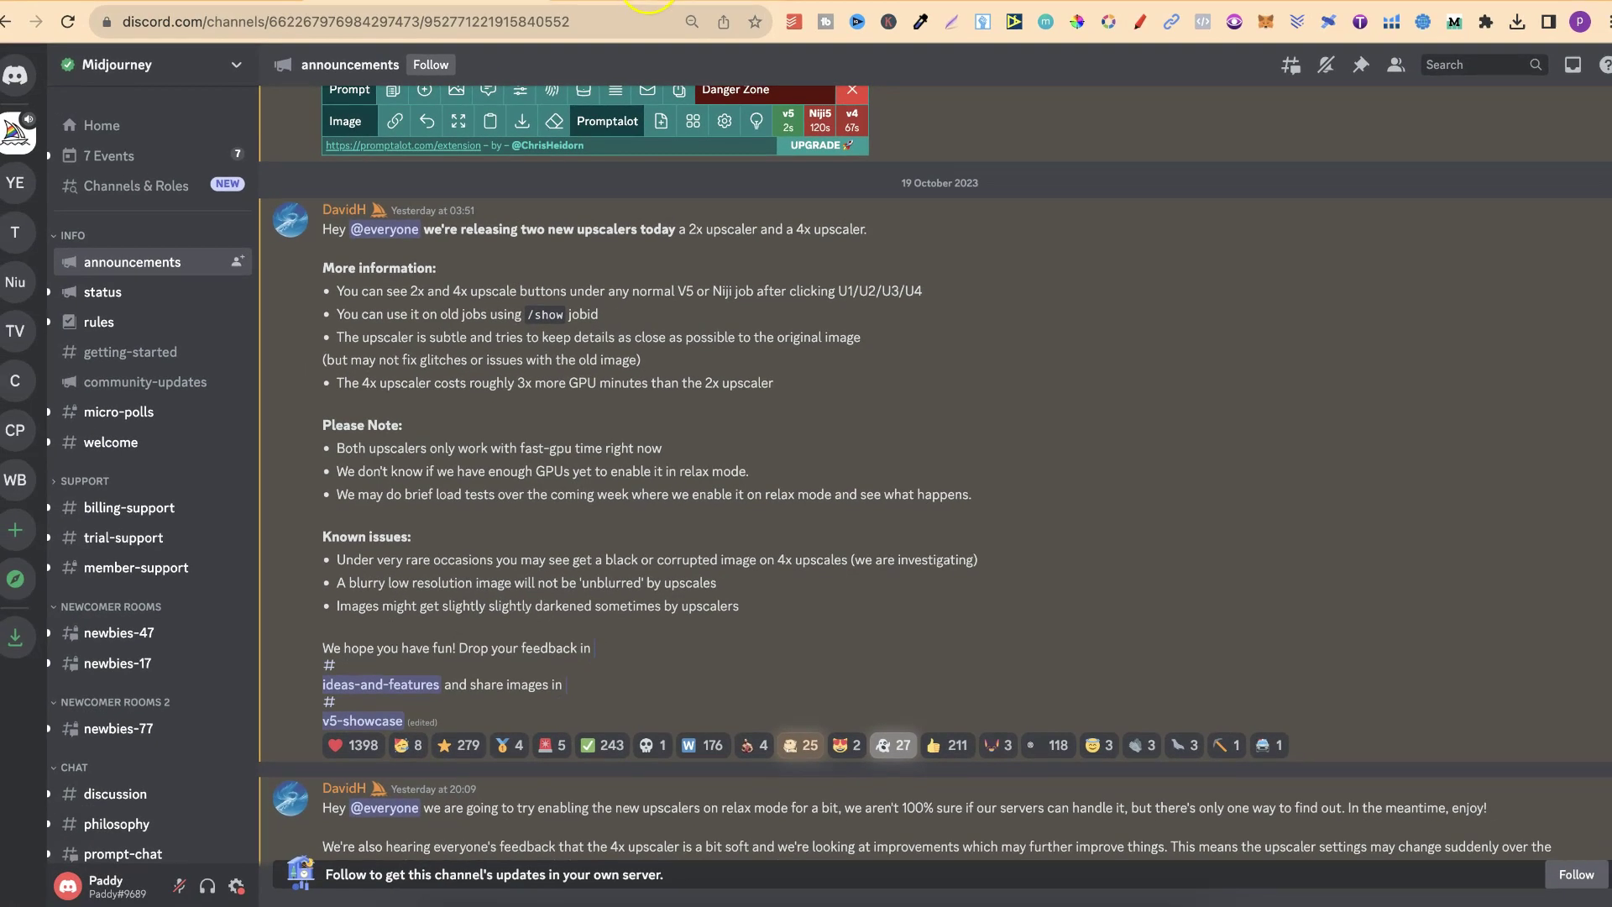
{"action": "left_click", "coordinate": [648, 2]}
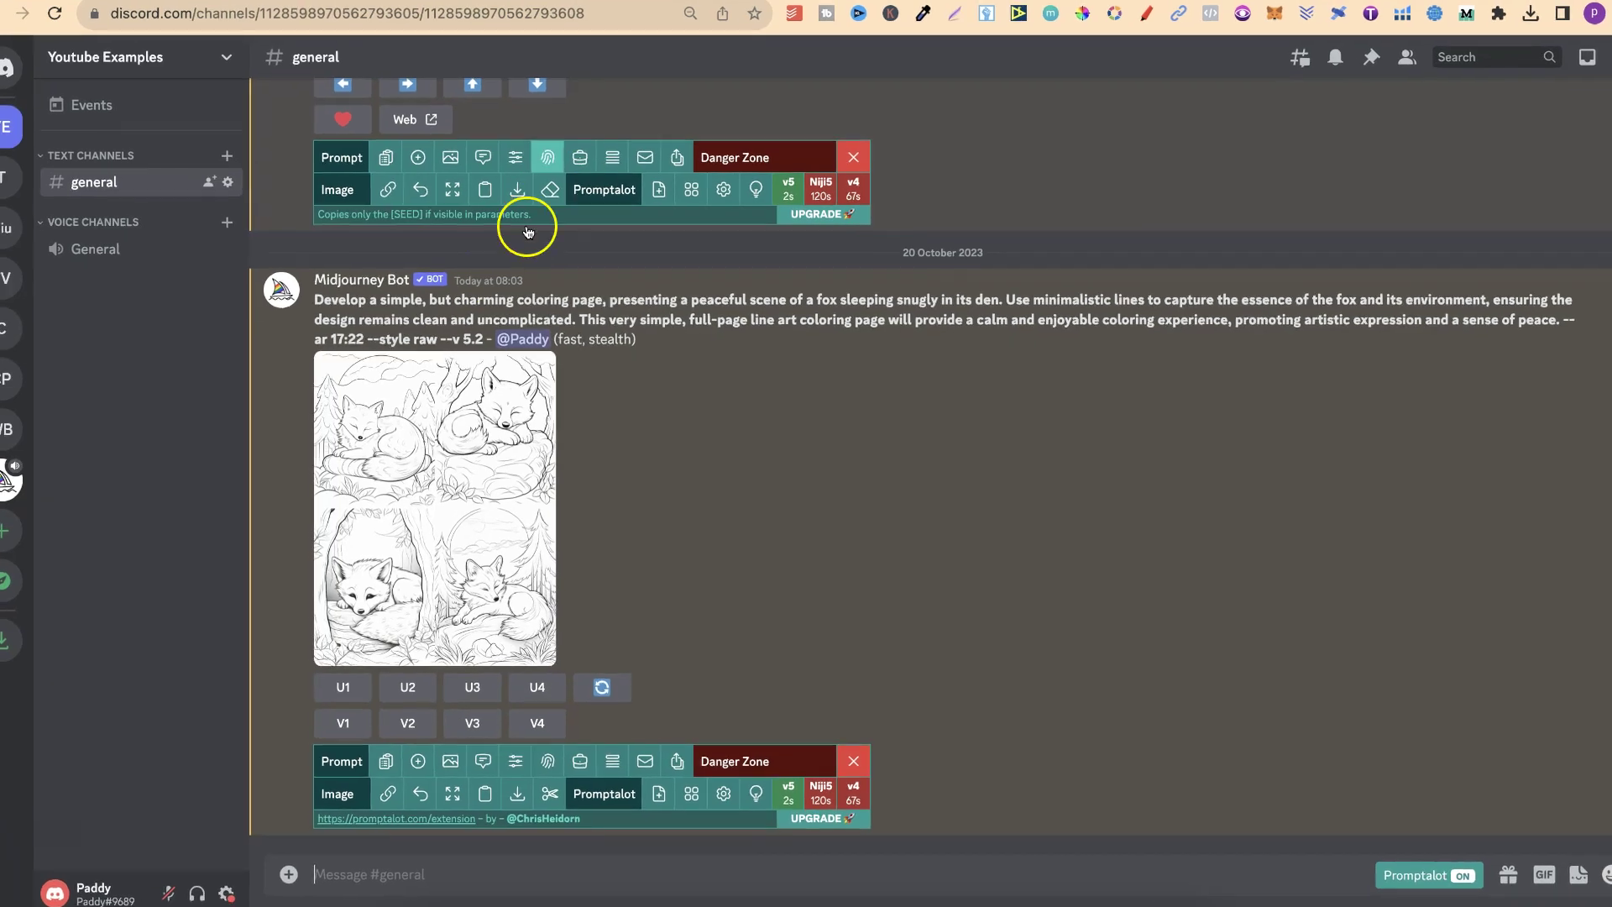
{"action": "left_click", "coordinate": [450, 417]}
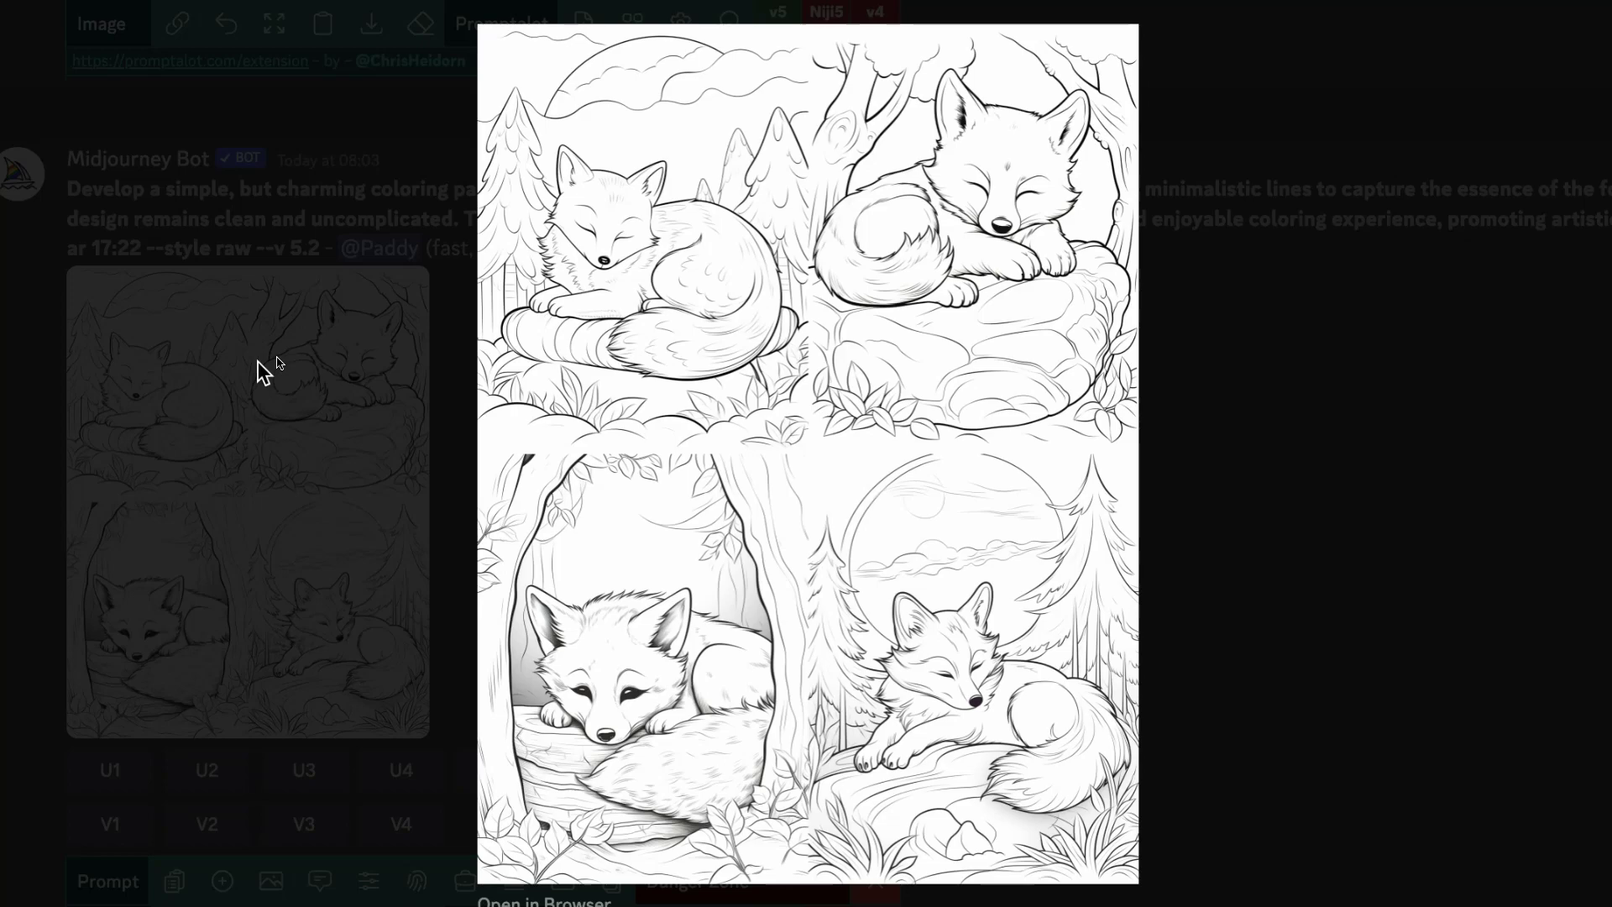
{"action": "left_click", "coordinate": [1184, 486]}
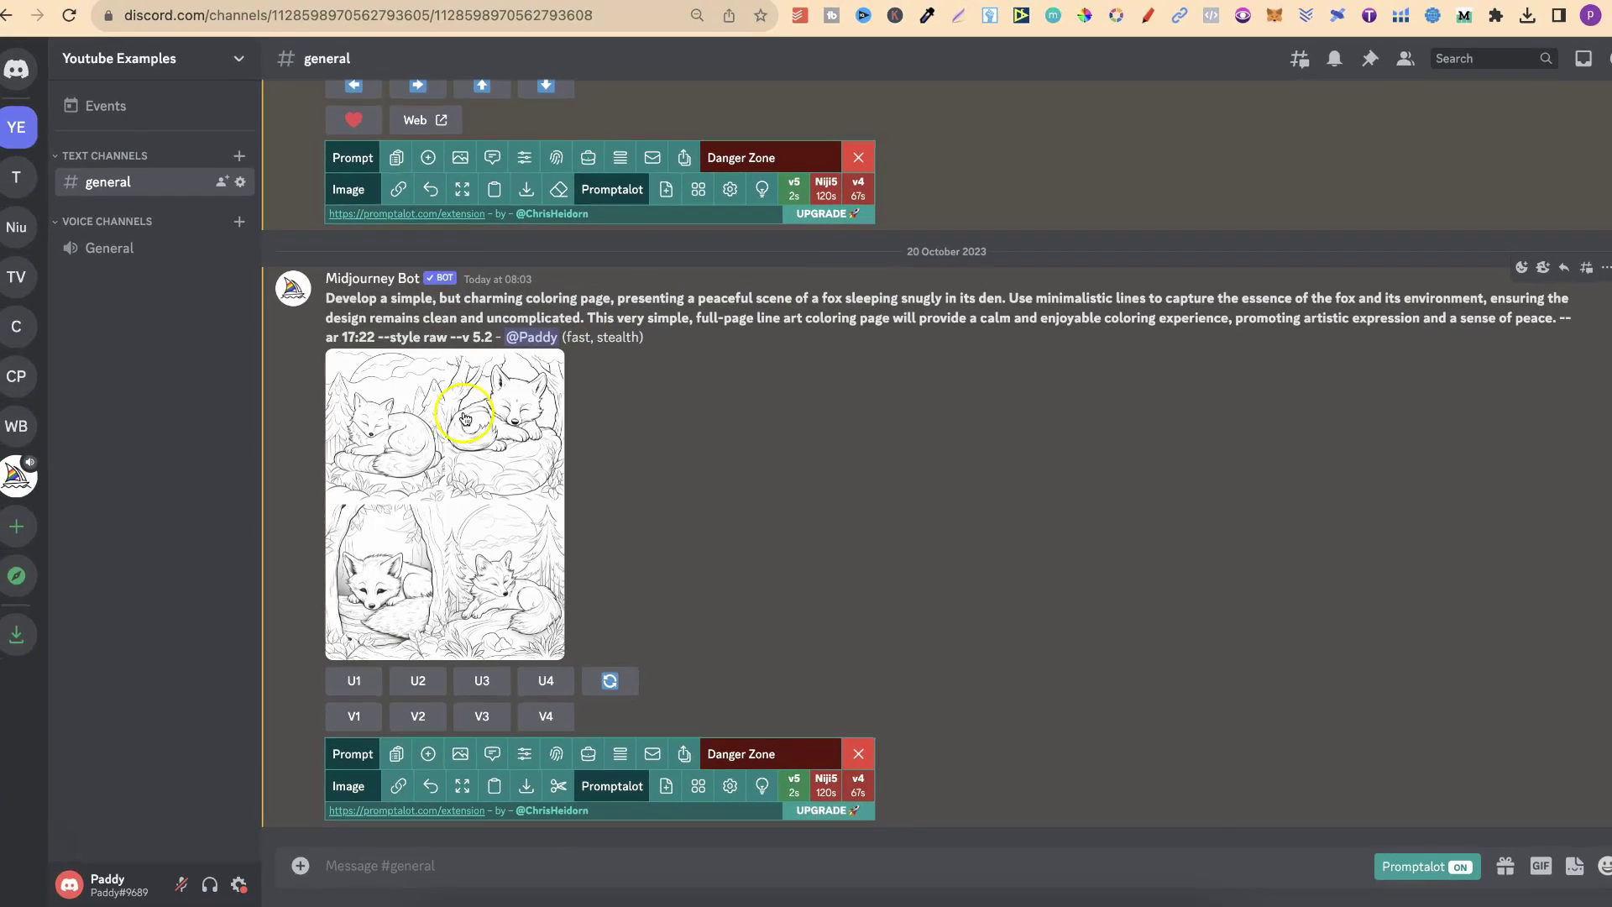
- Select the grid's full prompt text, then preview the fox grid enlarged again
{"action": "left_click", "coordinate": [256, 287]}
{"action": "left_click_drag", "start_coordinate": [461, 337], "coordinate": [327, 303]}
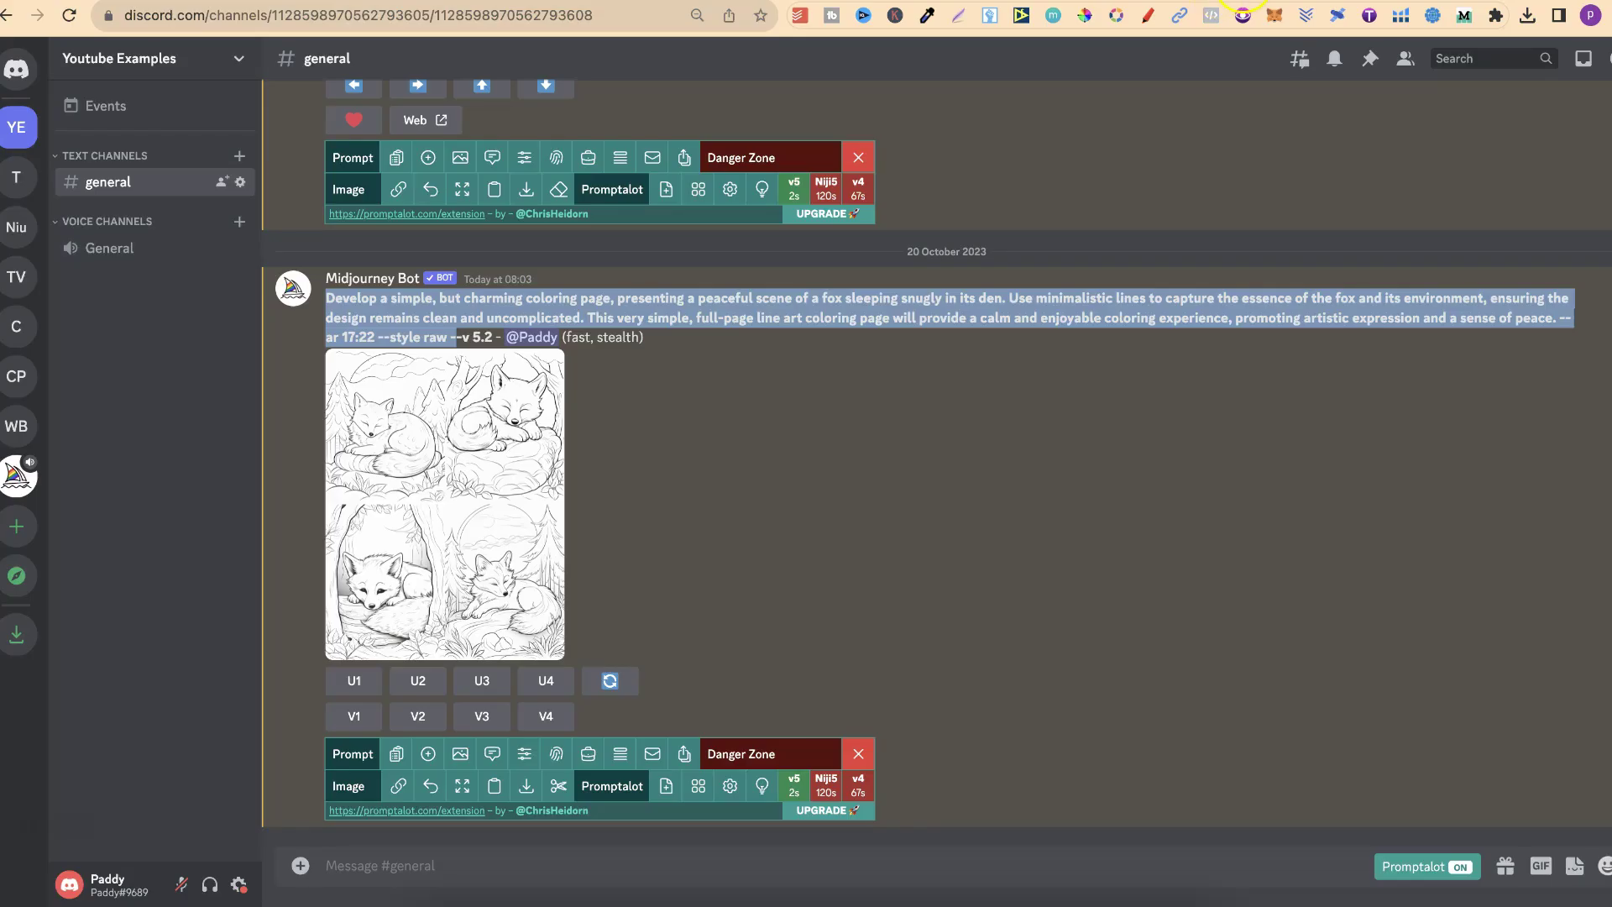
{"action": "left_click", "coordinate": [1032, 439]}
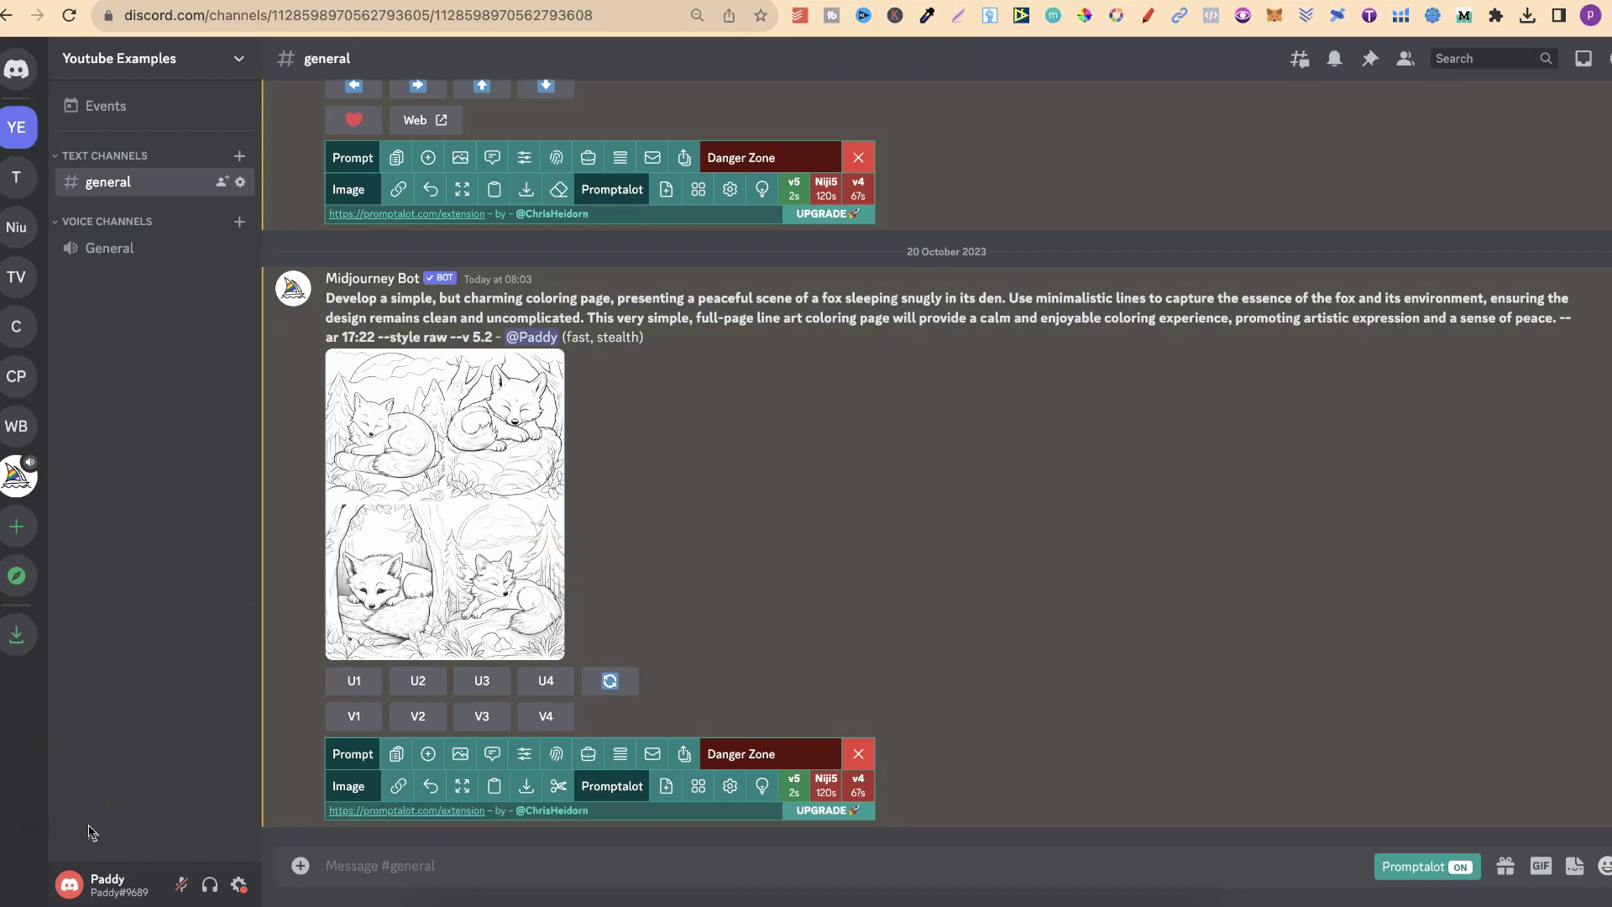
{"action": "left_click", "coordinate": [431, 567]}
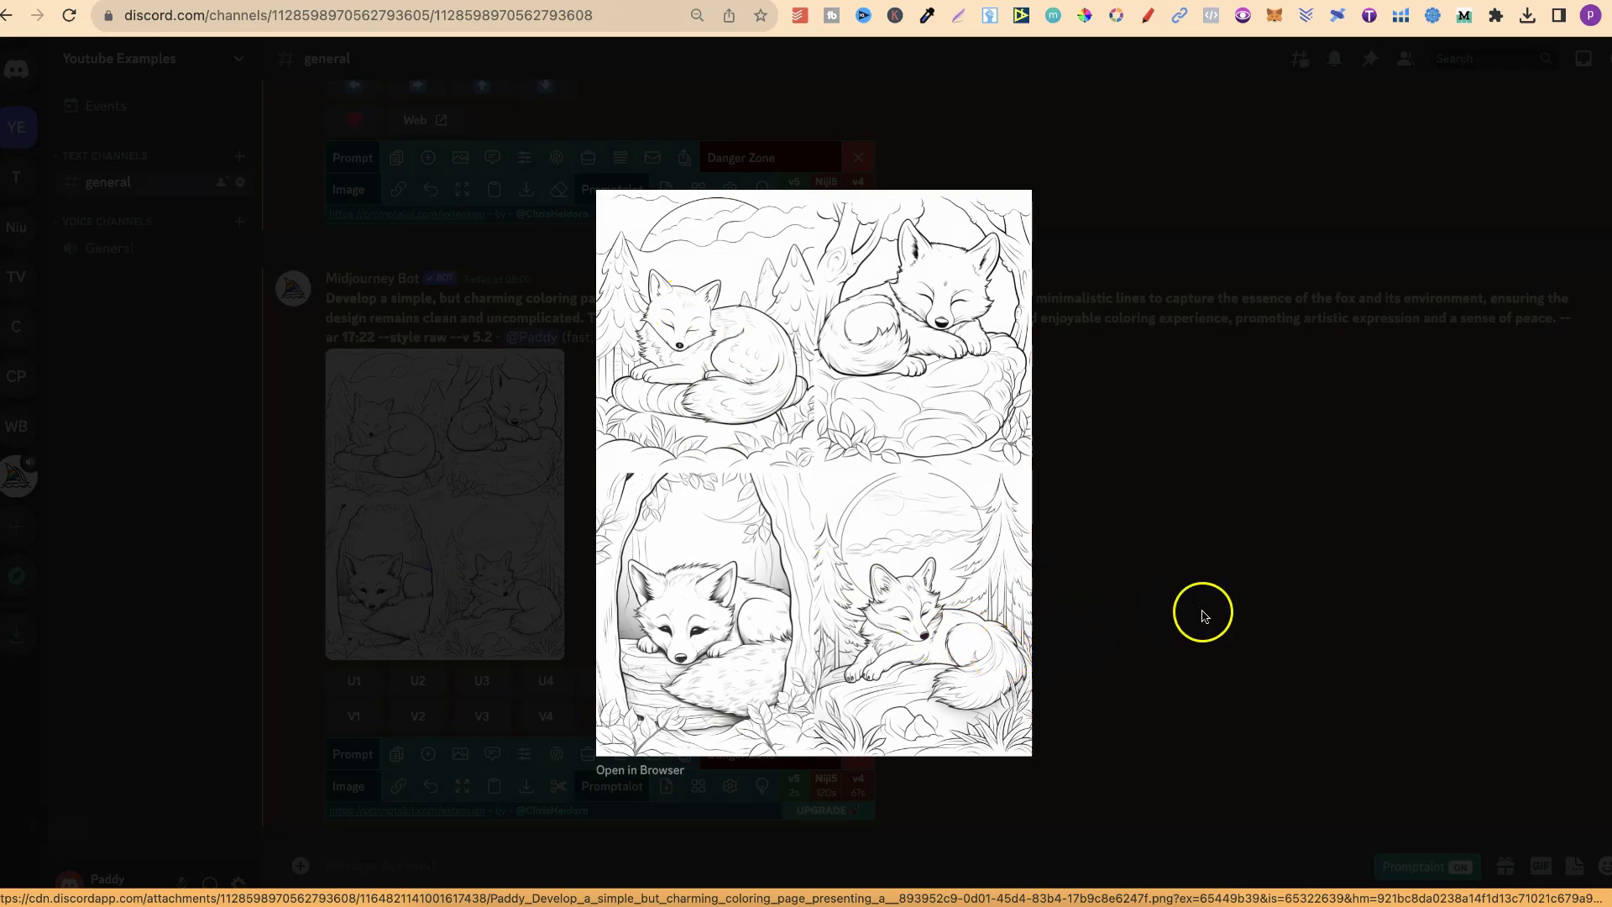
{"action": "left_click", "coordinate": [1202, 616]}
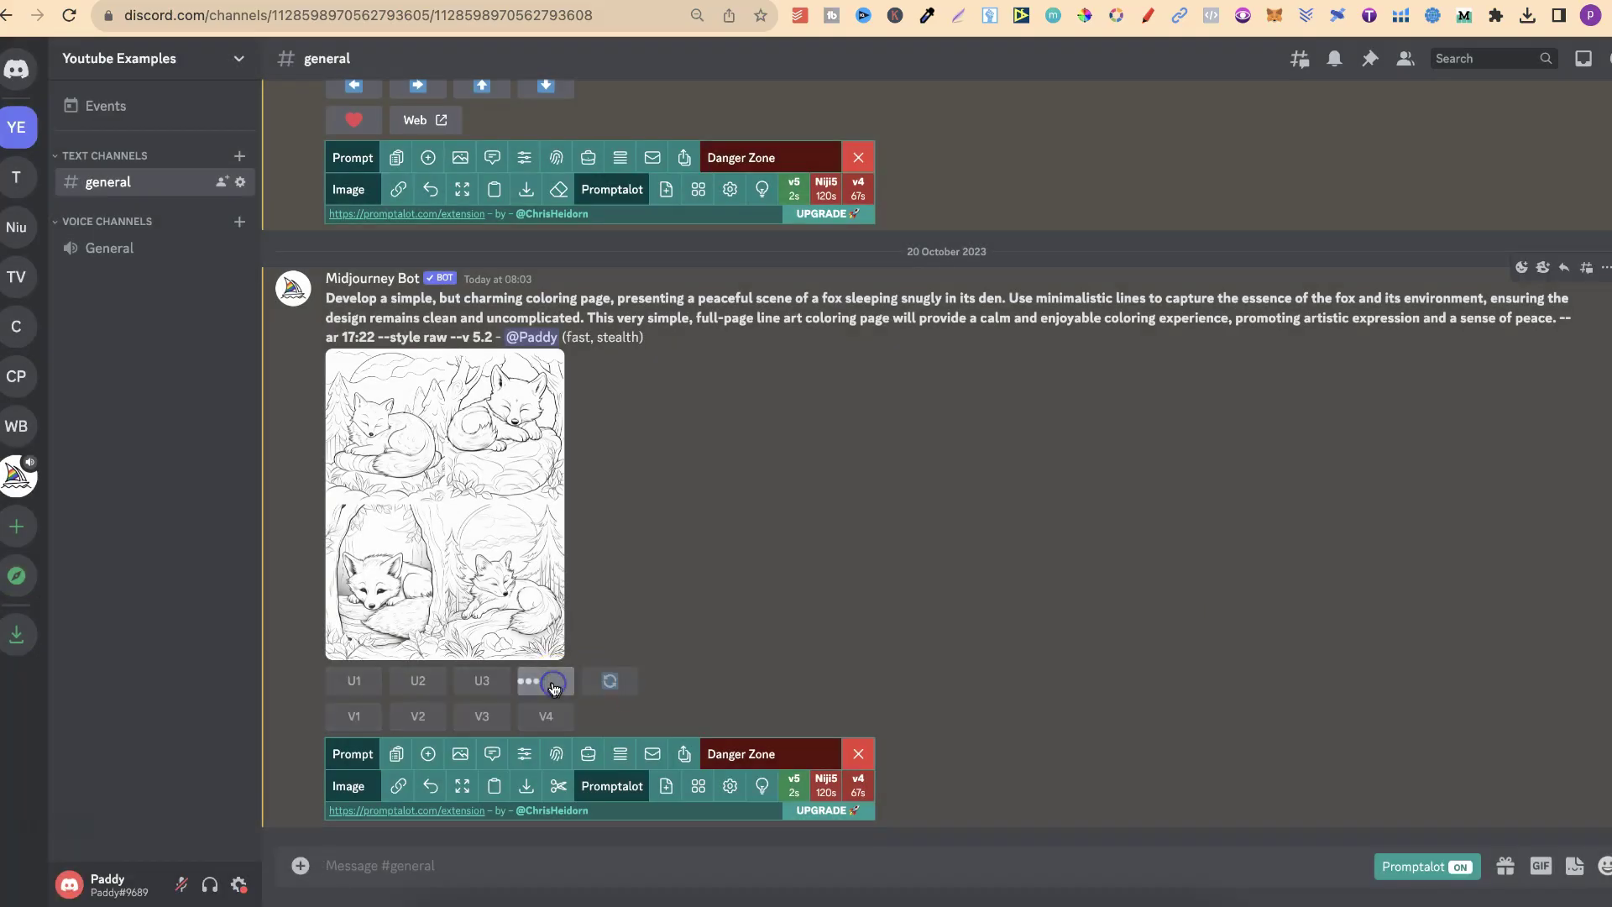
- Pull out grid image 4 with U4 and preview the single sleeping-fox image
{"action": "left_click", "coordinate": [546, 681]}
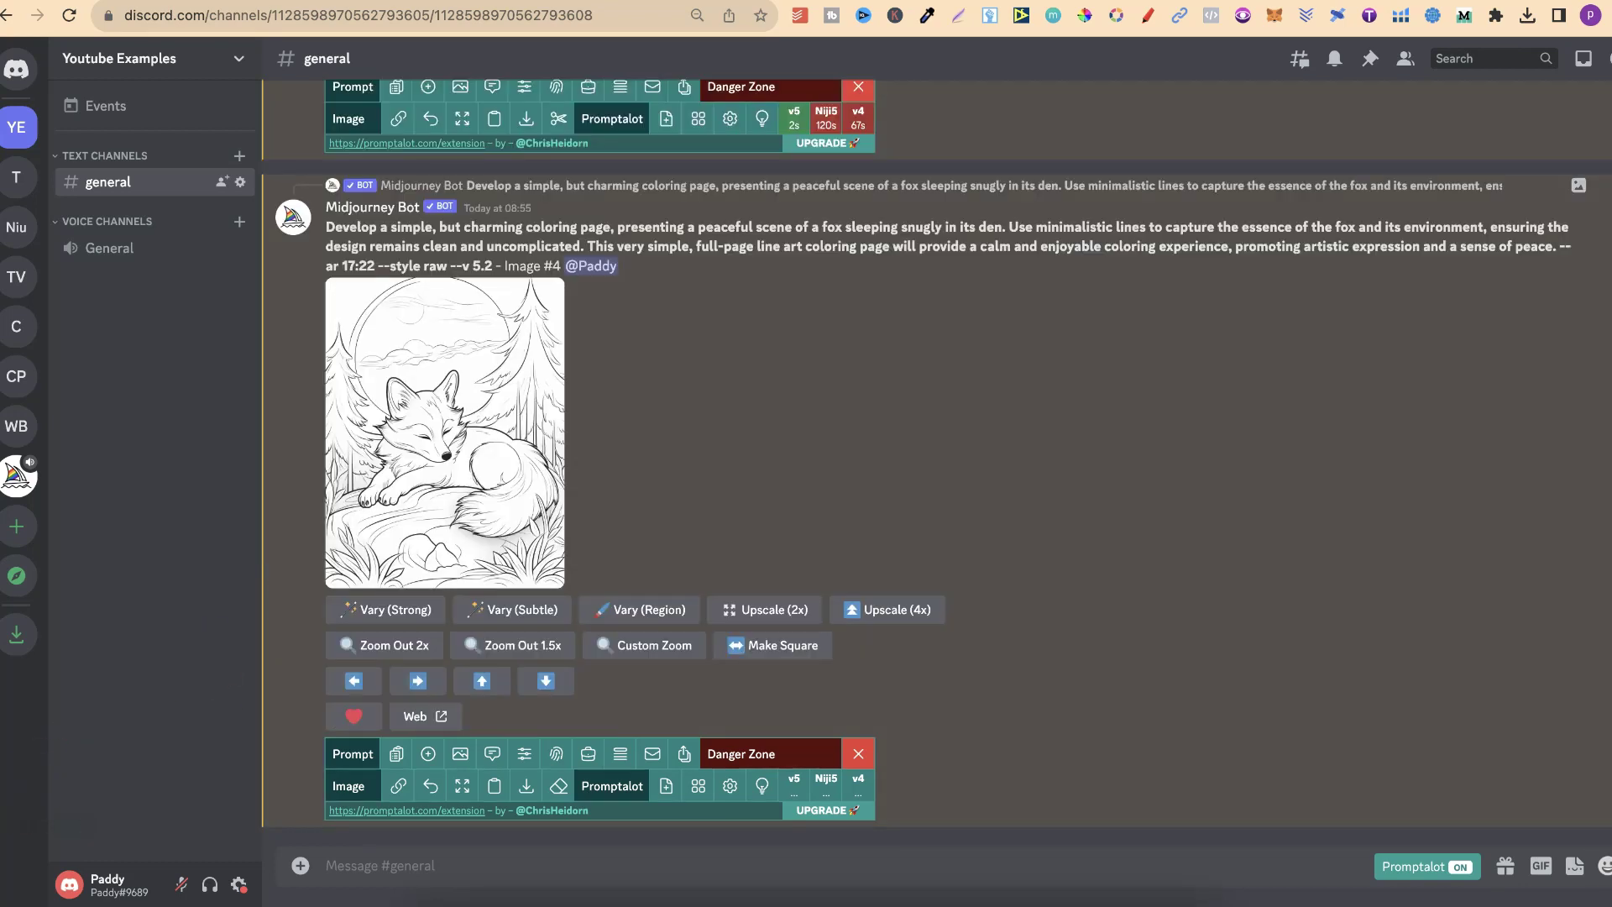
{"action": "left_click", "coordinate": [498, 370]}
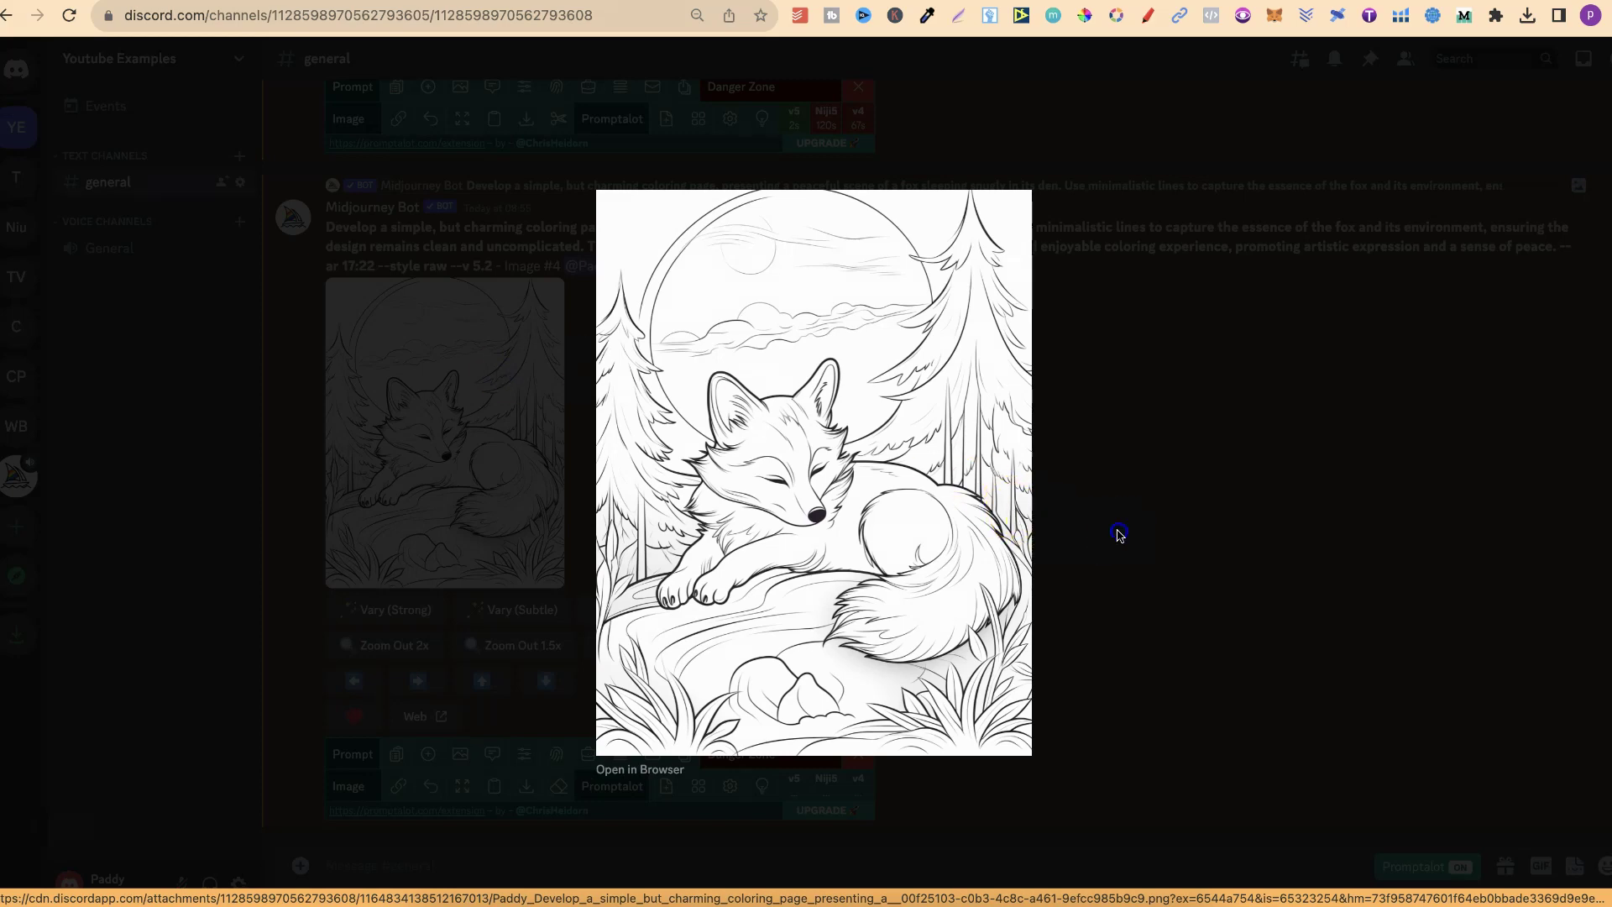
{"action": "left_click", "coordinate": [720, 576]}
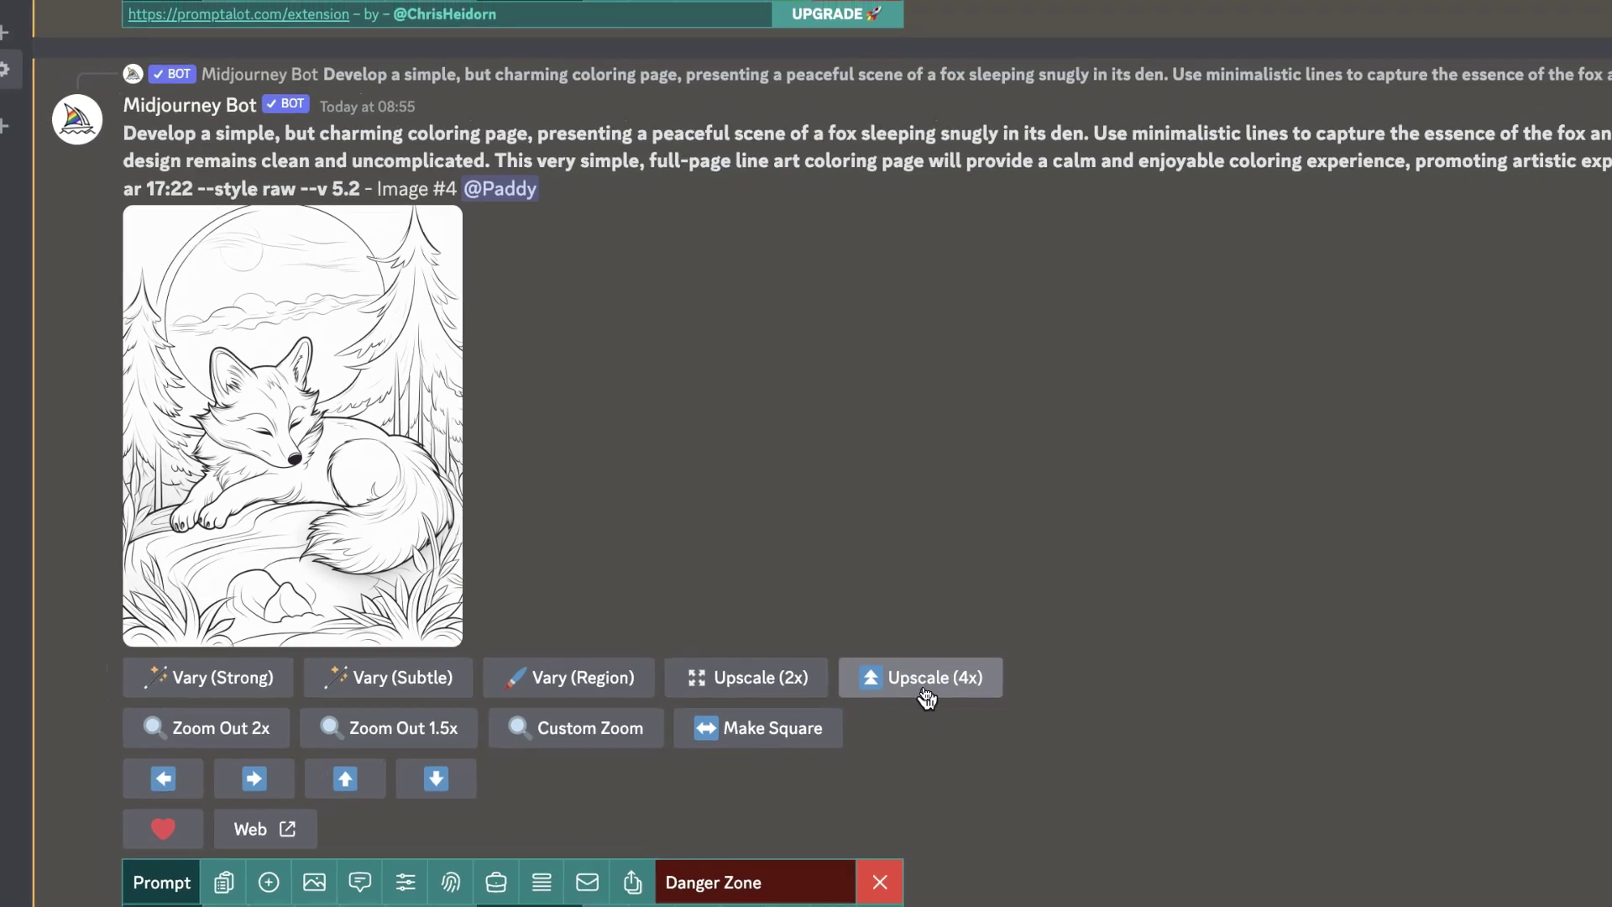
{"action": "left_click", "coordinate": [930, 701]}
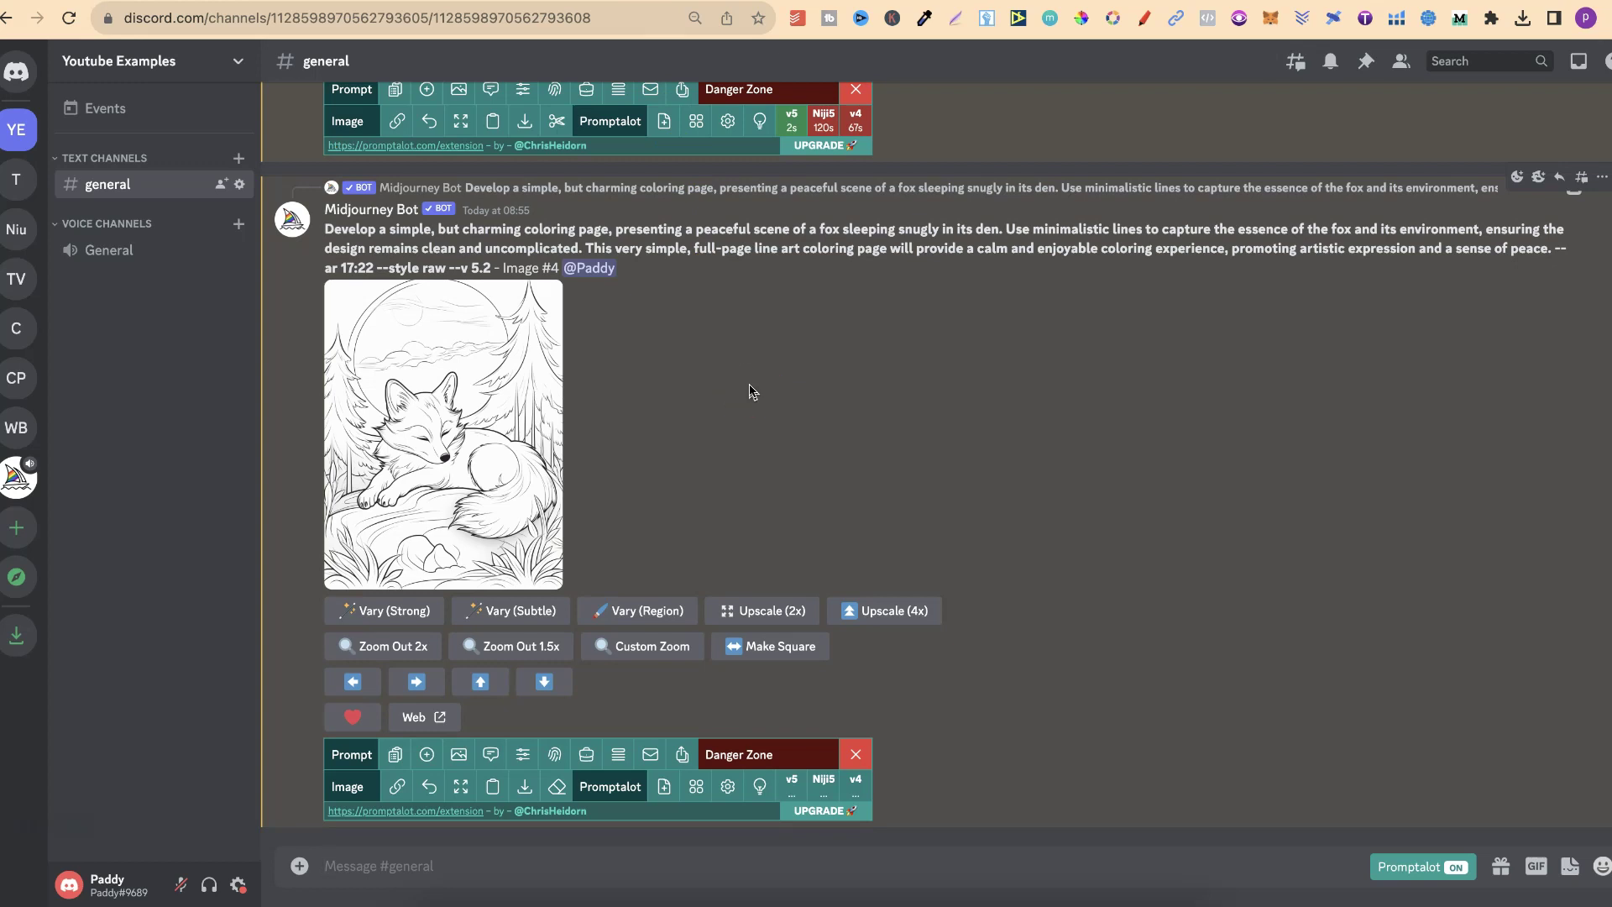
- Start the Upscale (4x) job on the single fox Image #4
{"action": "left_click", "coordinate": [890, 622]}
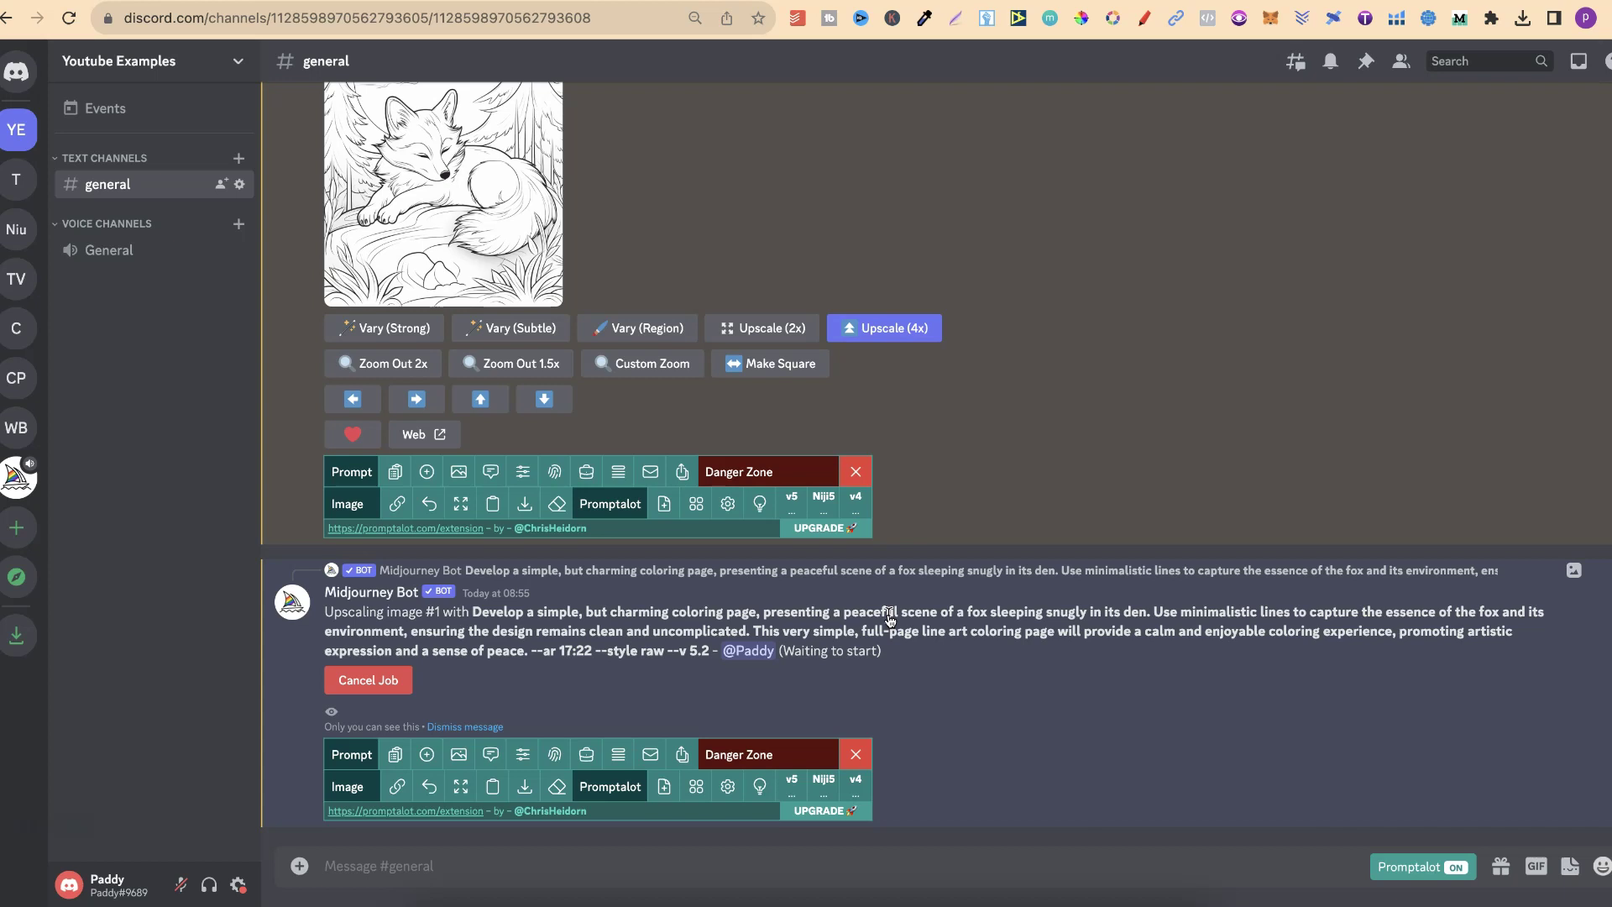
{"action": "left_click", "coordinate": [97, 805]}
{"action": "scroll", "coordinate": [1095, 420], "scroll_direction": "up", "scroll_amount": 3}
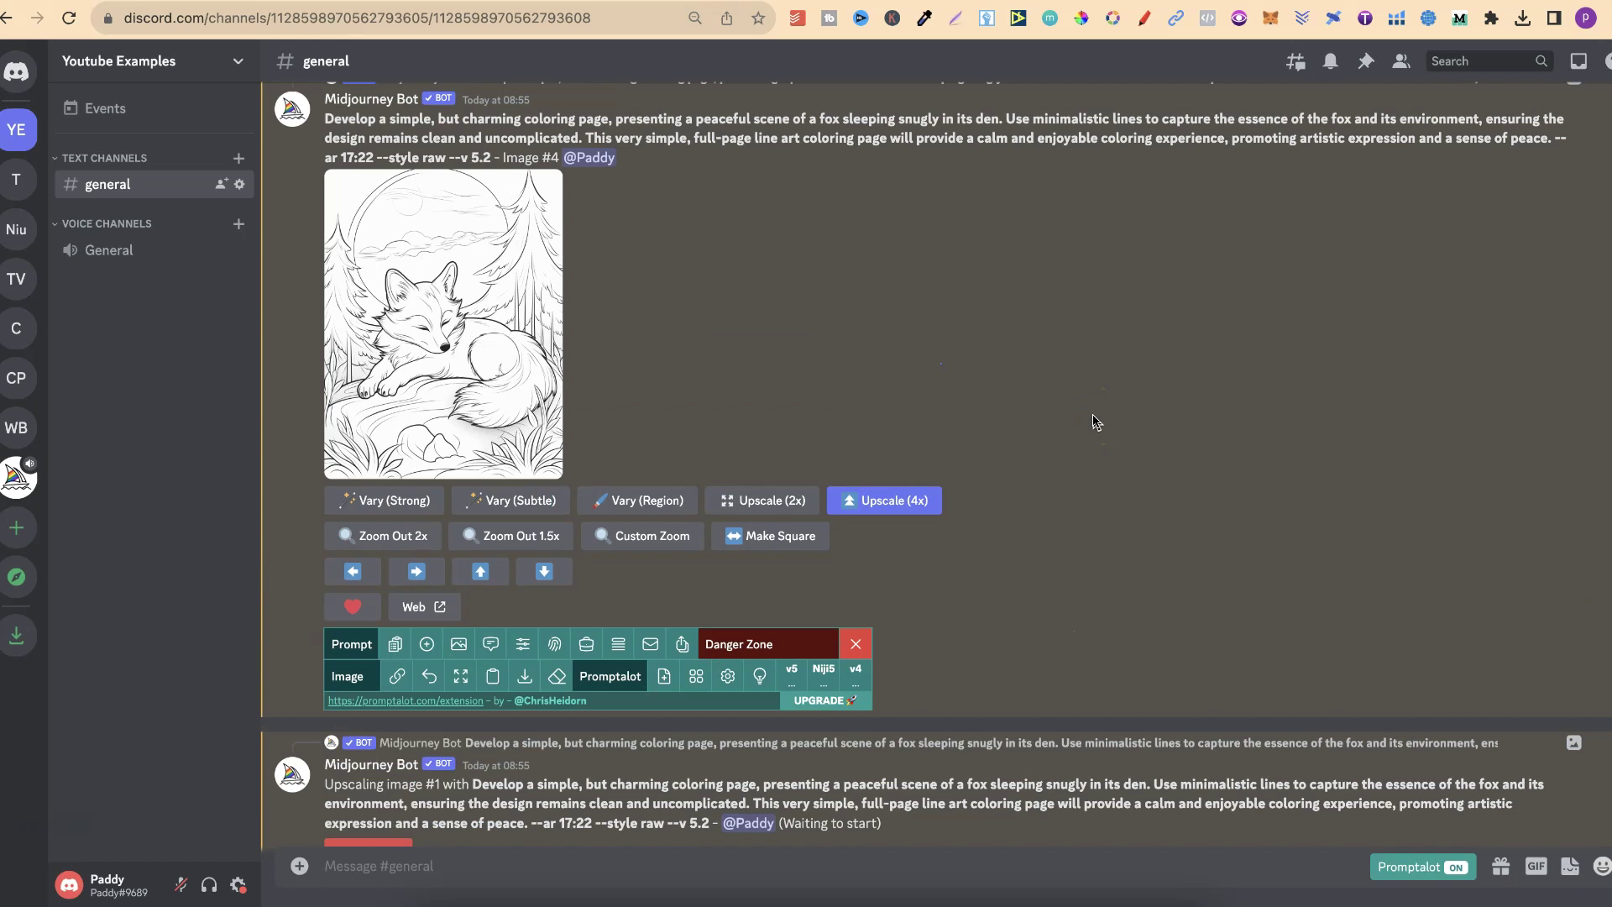
- Copy the fox image link and download Image #4 as a 1,252 KB PNG
{"action": "scroll", "coordinate": [1094, 420], "scroll_direction": "up", "scroll_amount": 1}
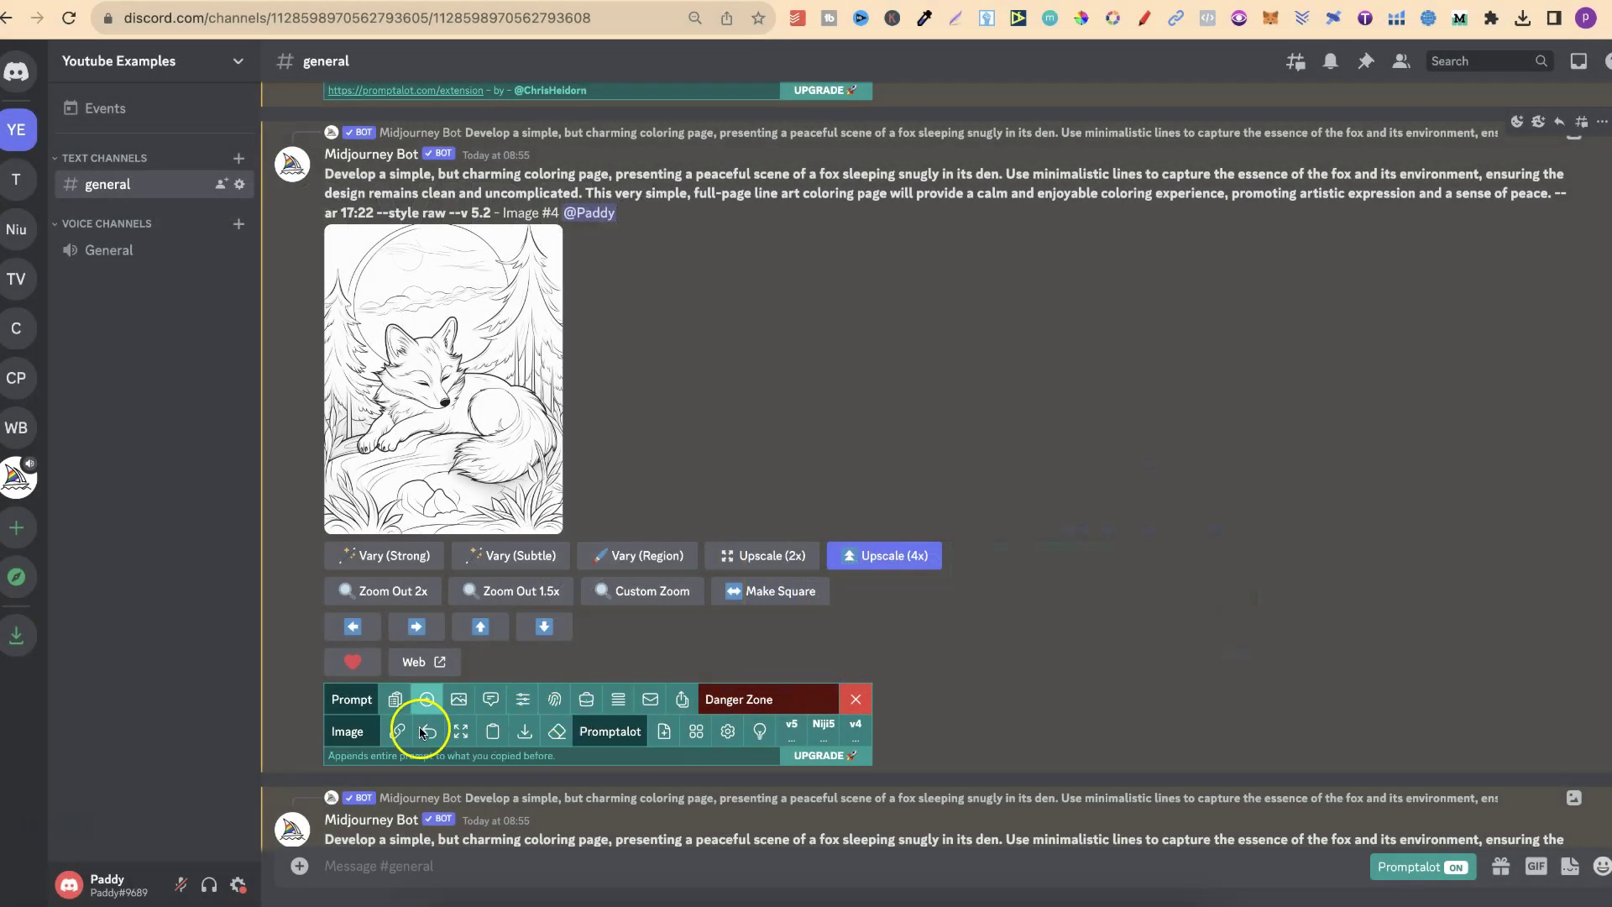
{"action": "left_click", "coordinate": [393, 739]}
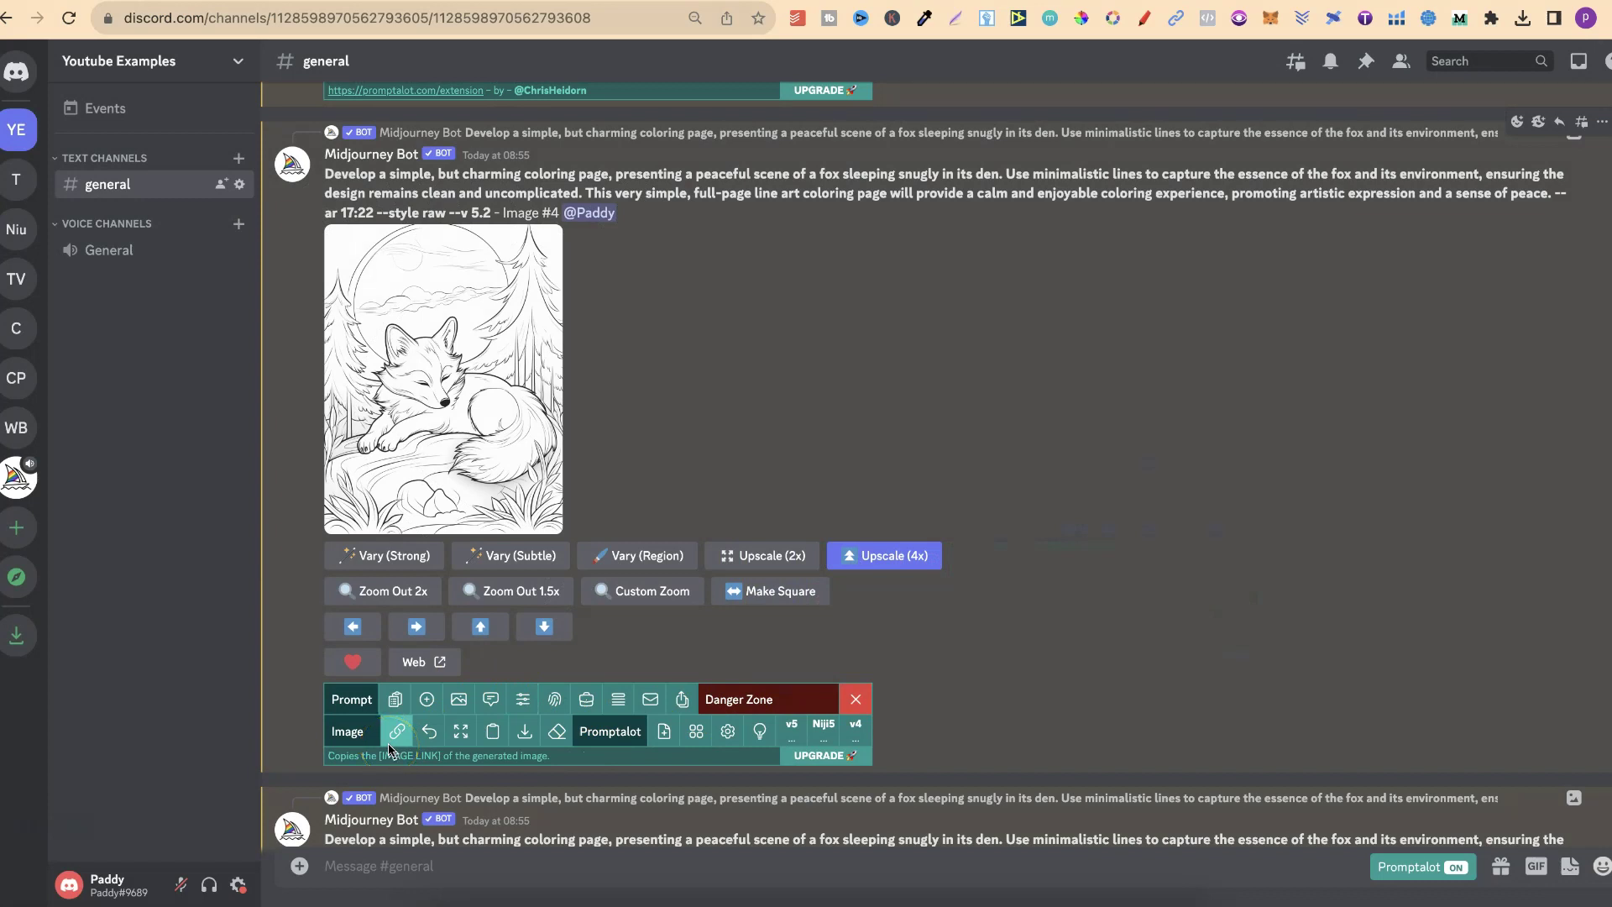
{"action": "left_click", "coordinate": [525, 731]}
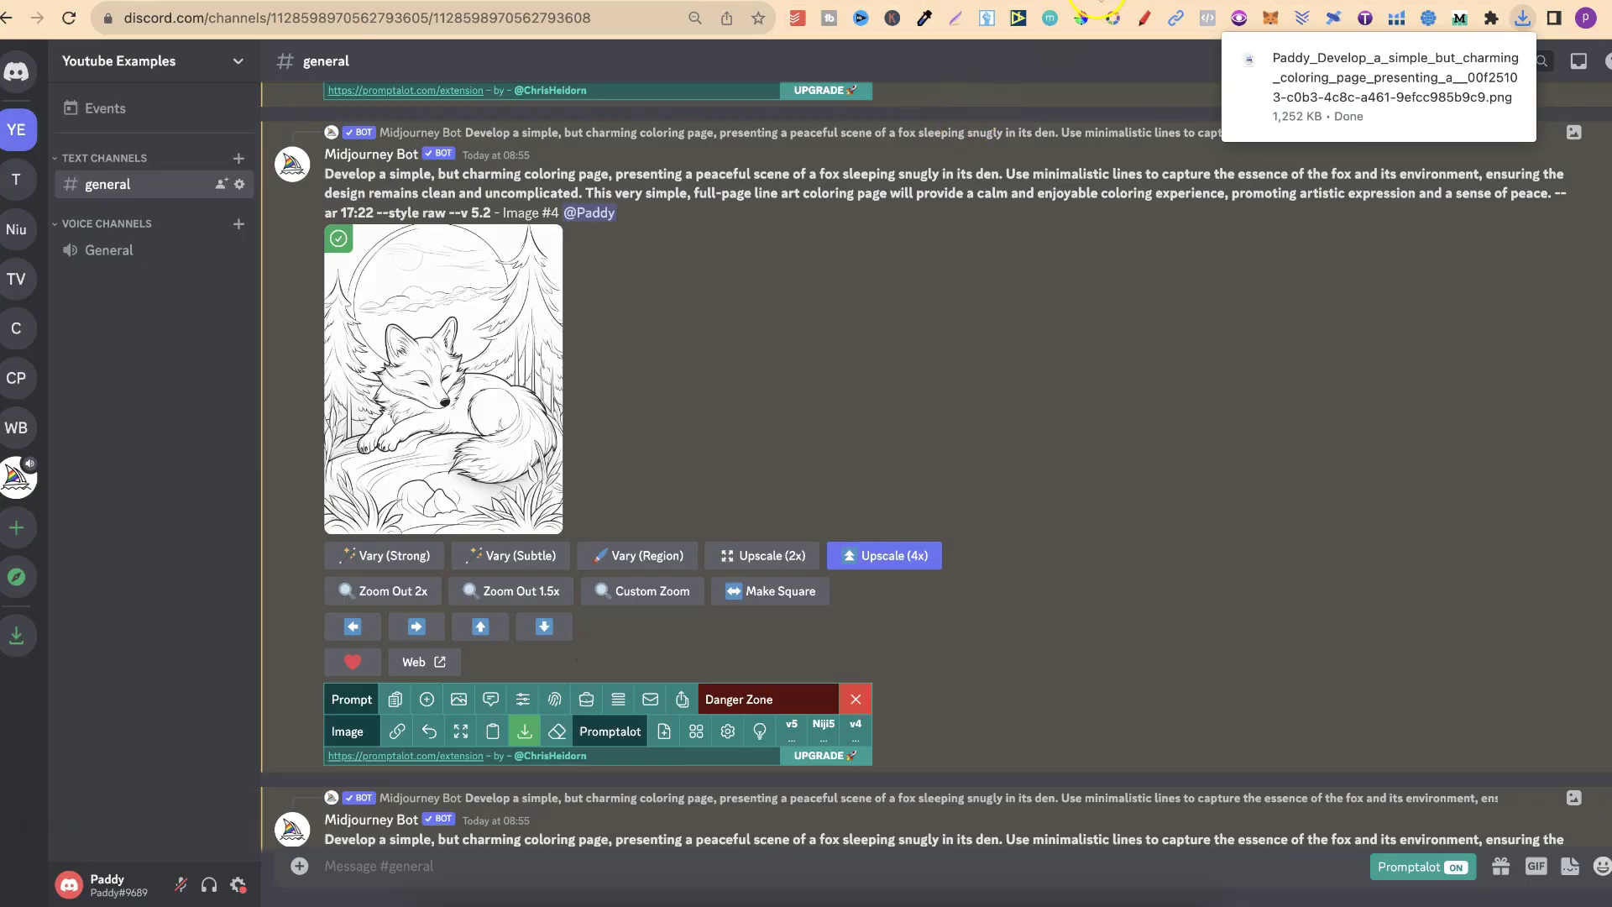
- Load the downloaded fox PNG into the bigjpg image enlarger
{"action": "left_click", "coordinate": [1098, 3]}
{"action": "left_click", "coordinate": [1523, 17]}
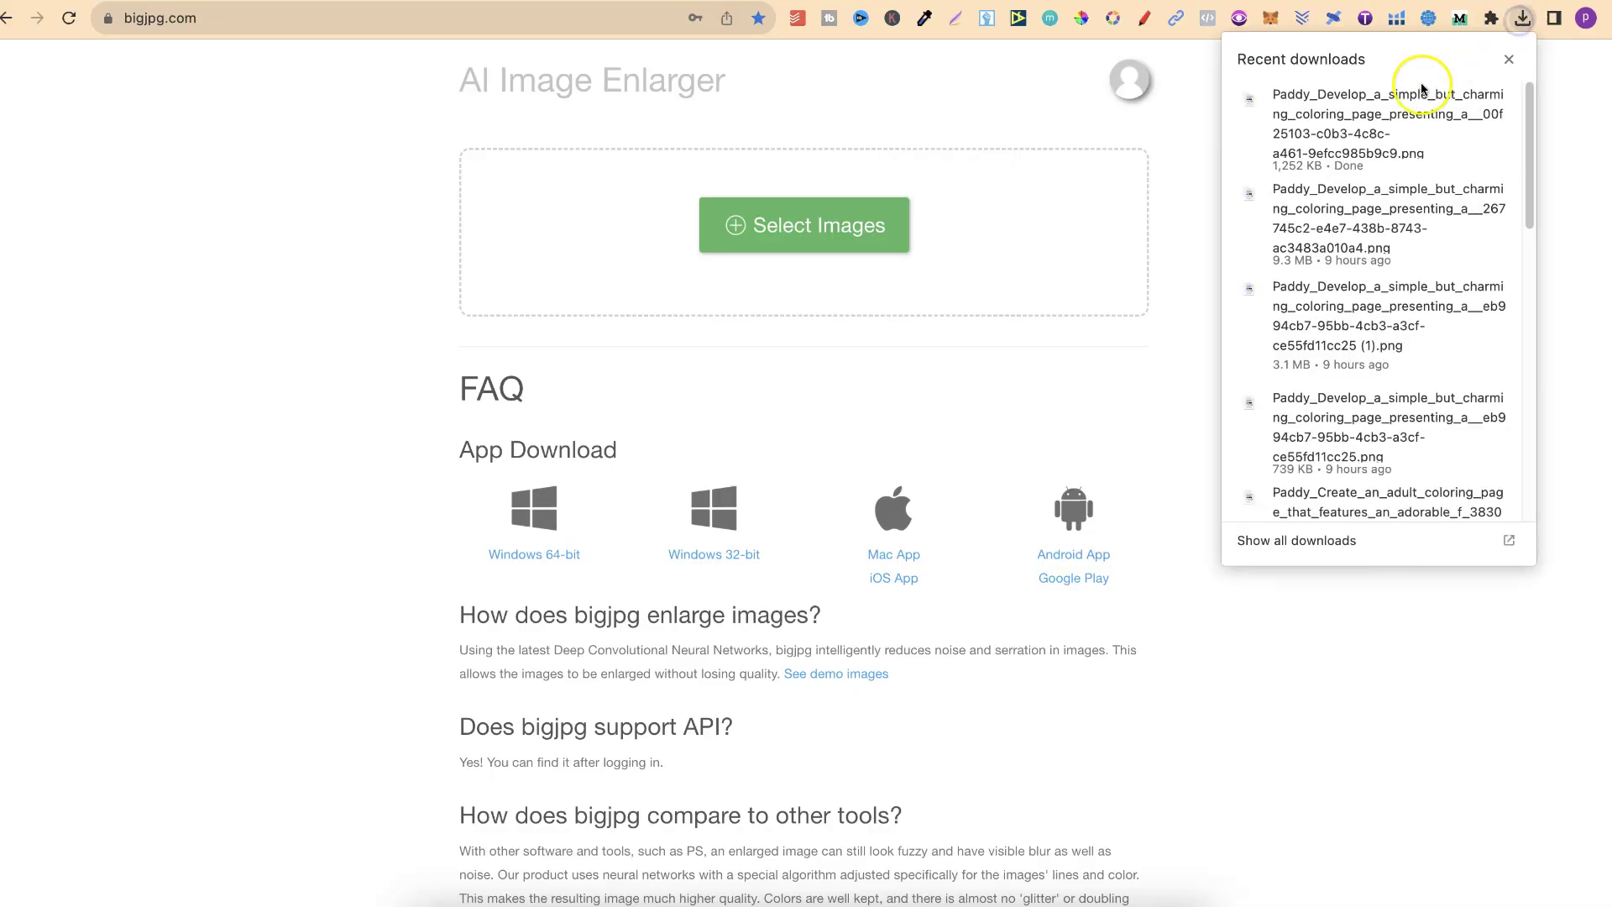
{"action": "left_click_drag", "start_coordinate": [1422, 88], "coordinate": [742, 210]}
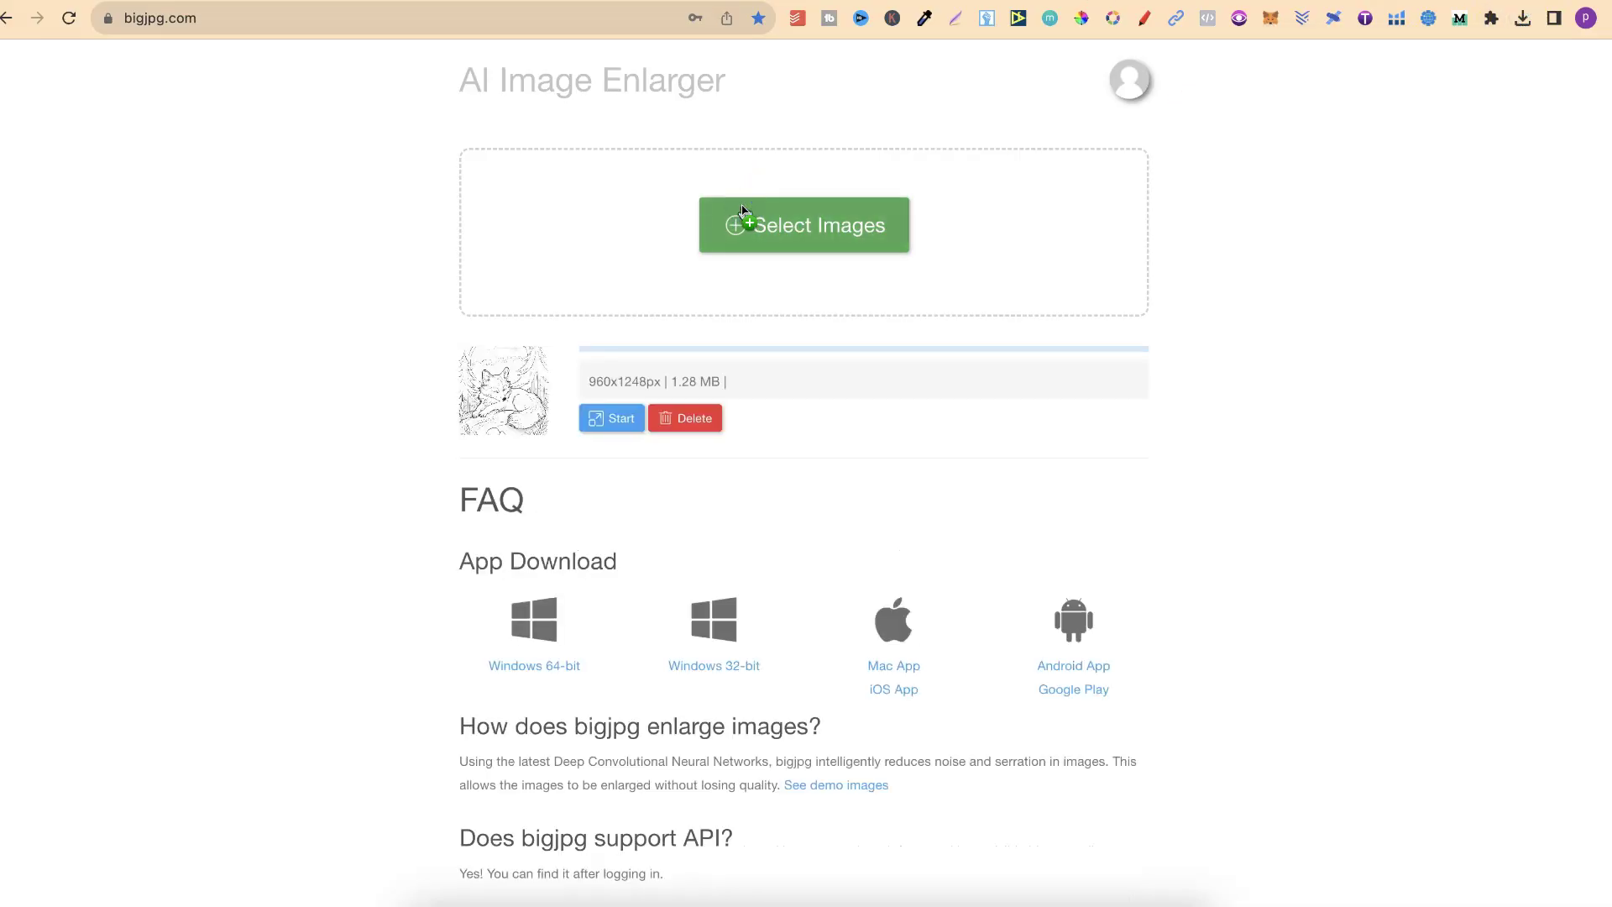
- Enlarge the fox 4x with noise reduction None, download it, and return to Discord
{"action": "left_click", "coordinate": [610, 418]}
{"action": "left_click", "coordinate": [727, 286]}
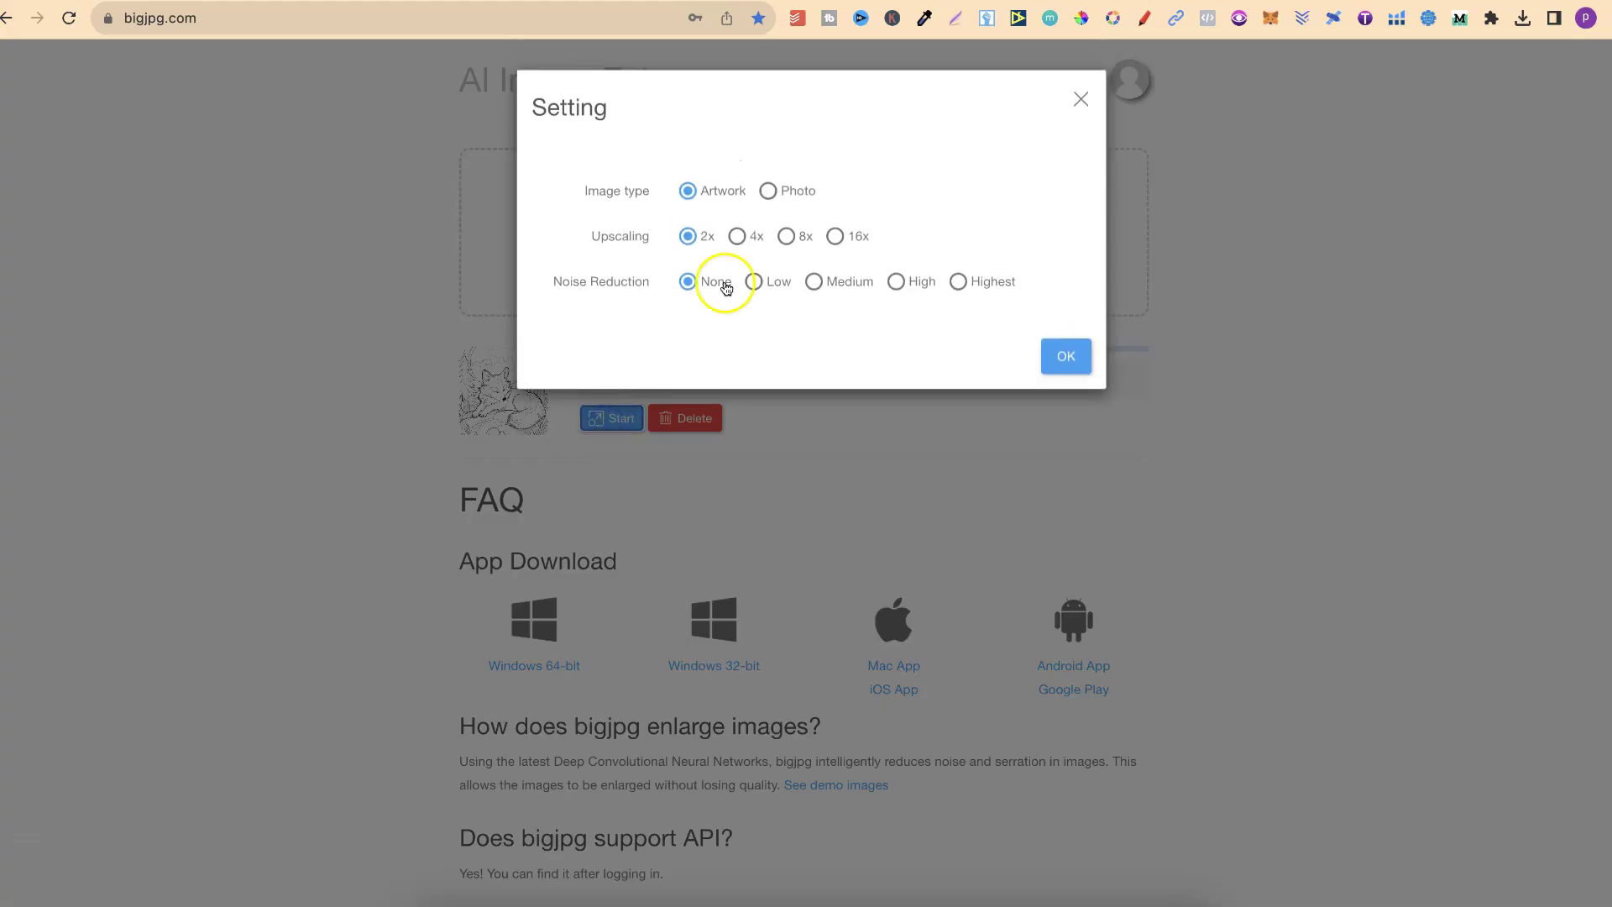
{"action": "left_click", "coordinate": [737, 236]}
{"action": "left_click", "coordinate": [1061, 357]}
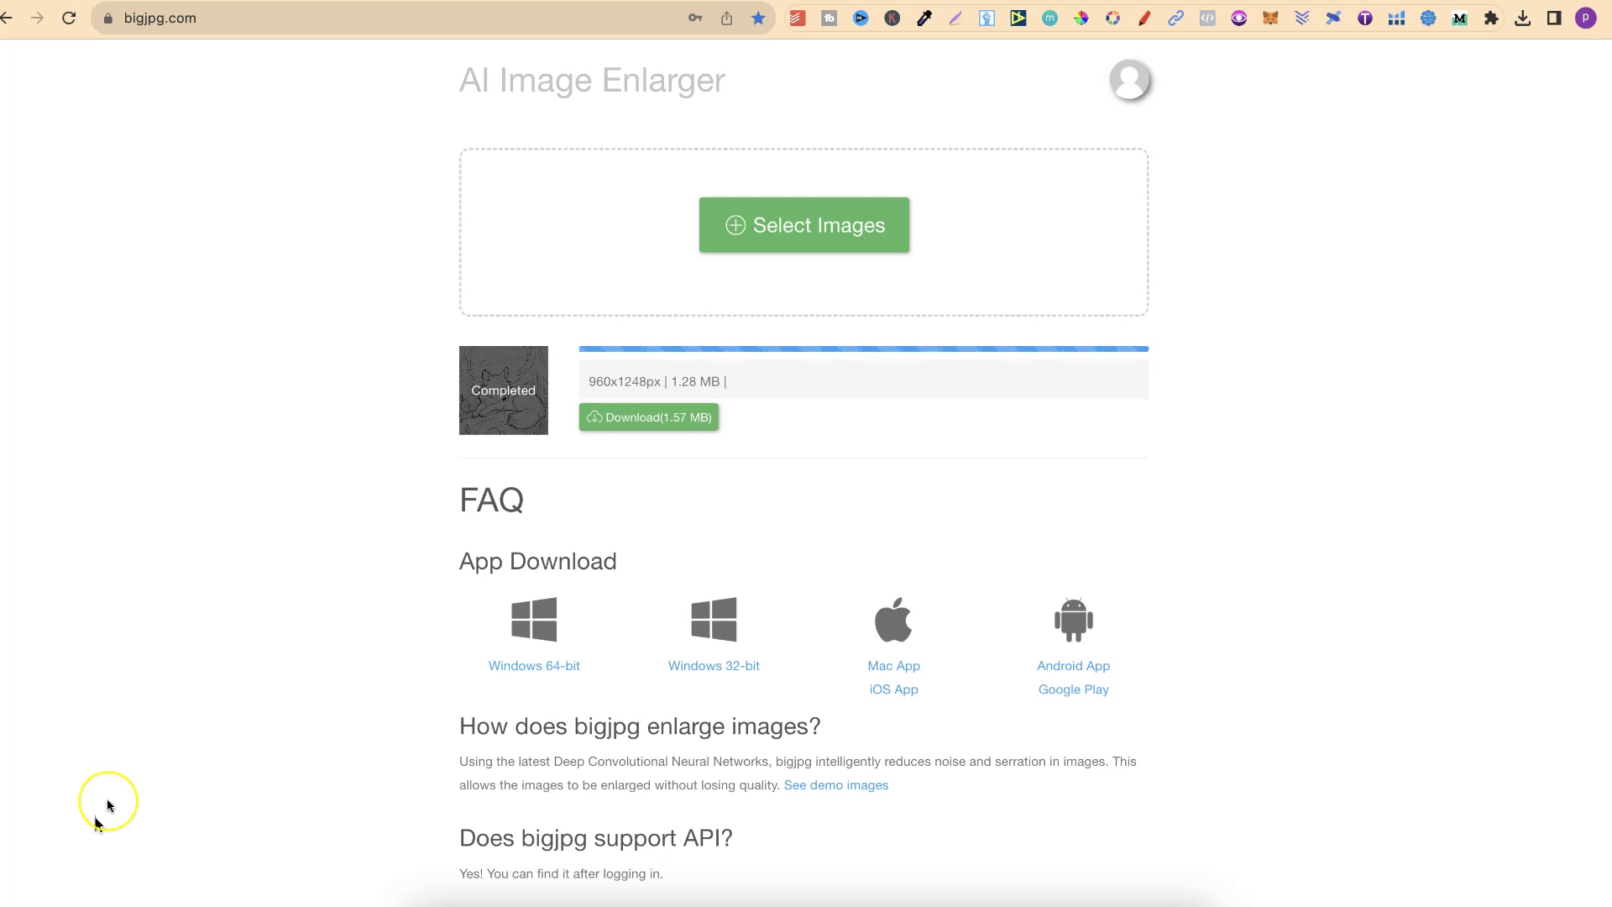
{"action": "left_click", "coordinate": [609, 419]}
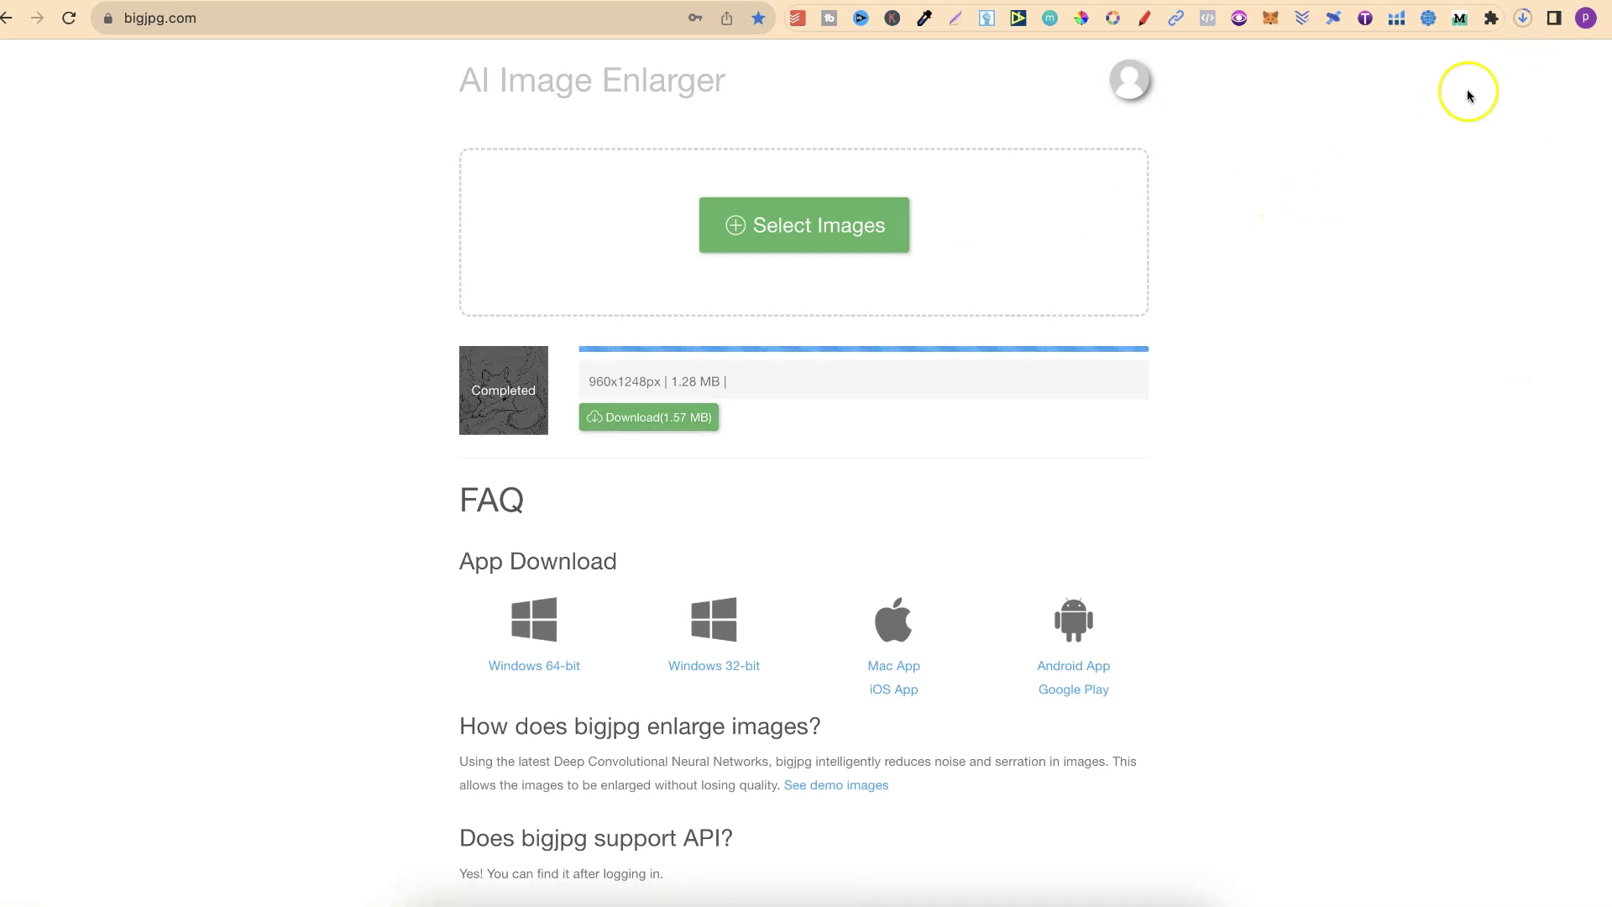
{"action": "key", "text": "ctrl+Tab"}
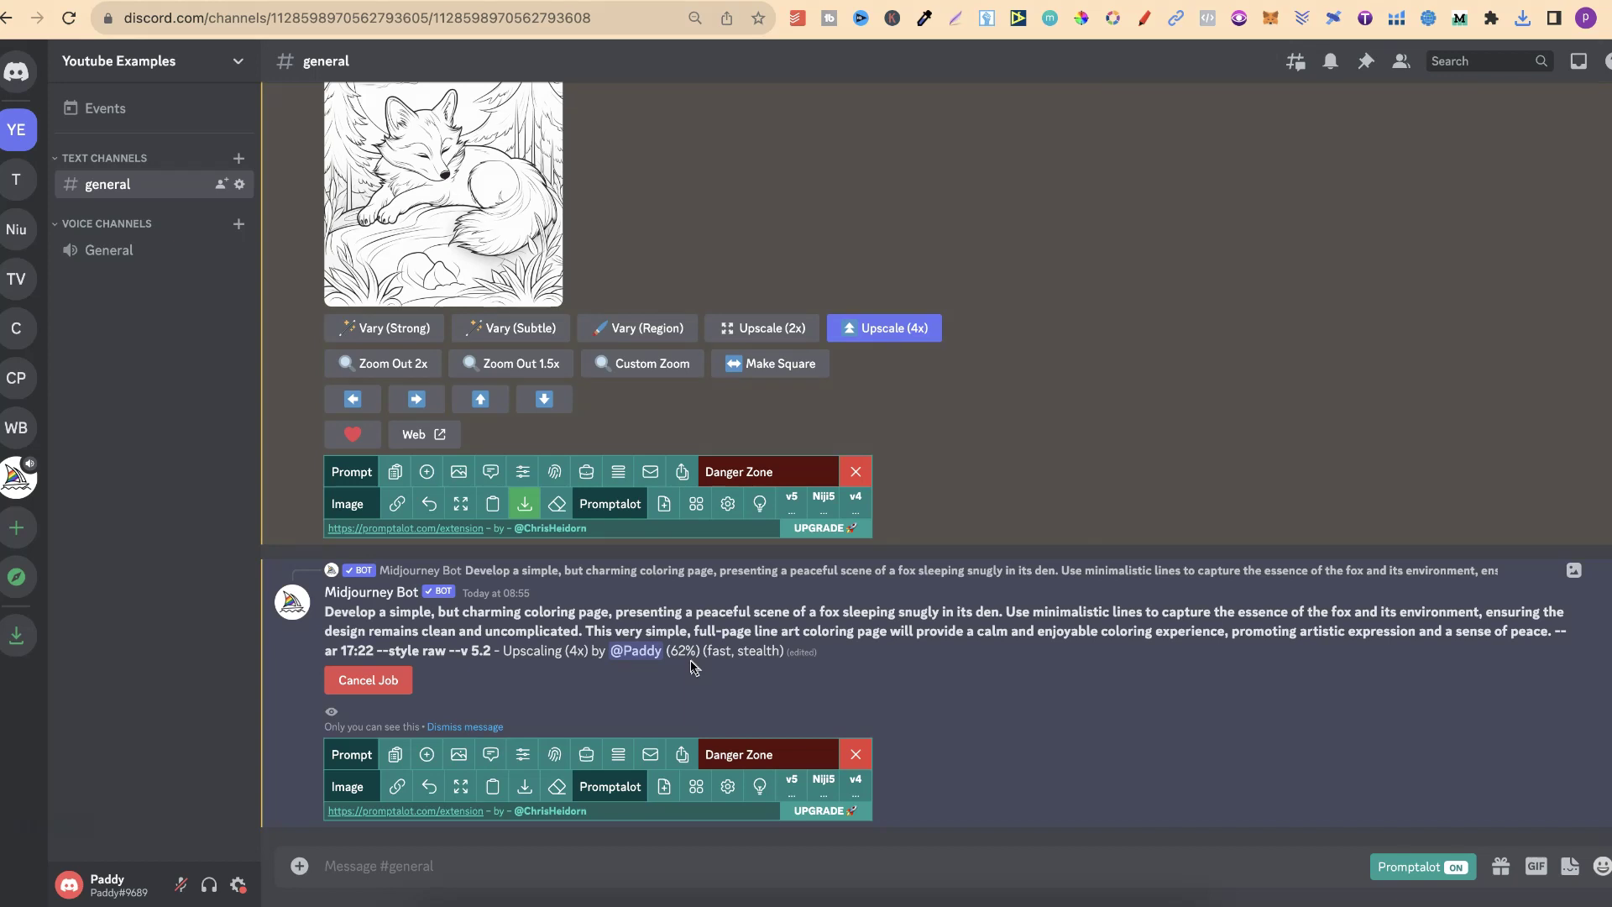
- Open the earlier downloaded fox image from Chrome's recent downloads
{"action": "left_click", "coordinate": [1523, 18]}
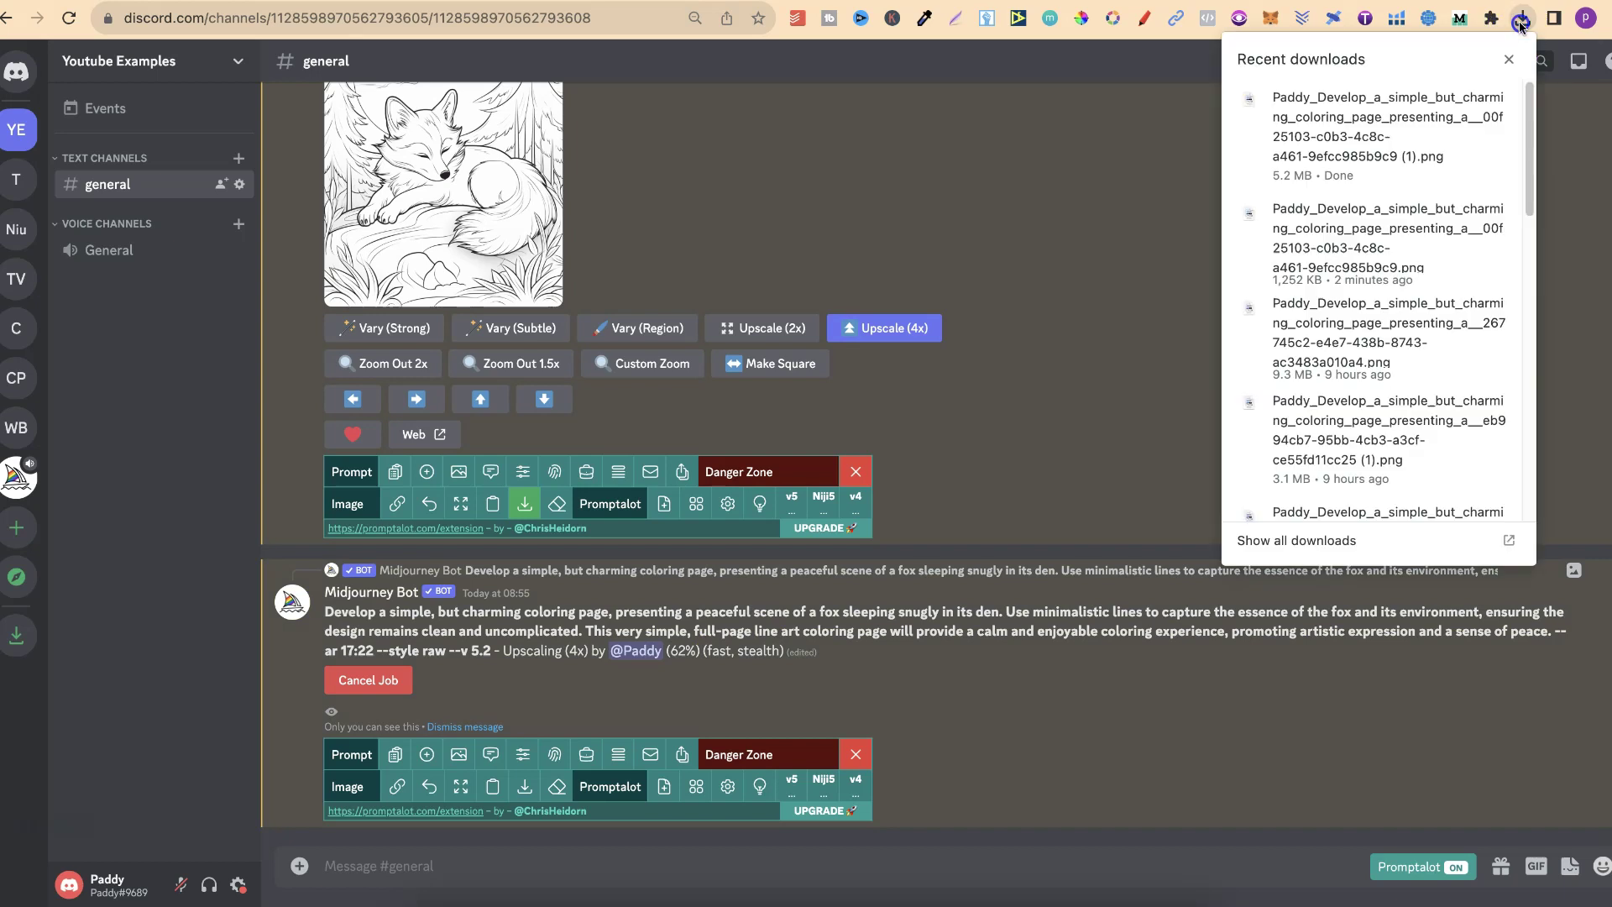
{"action": "left_click", "coordinate": [1358, 123]}
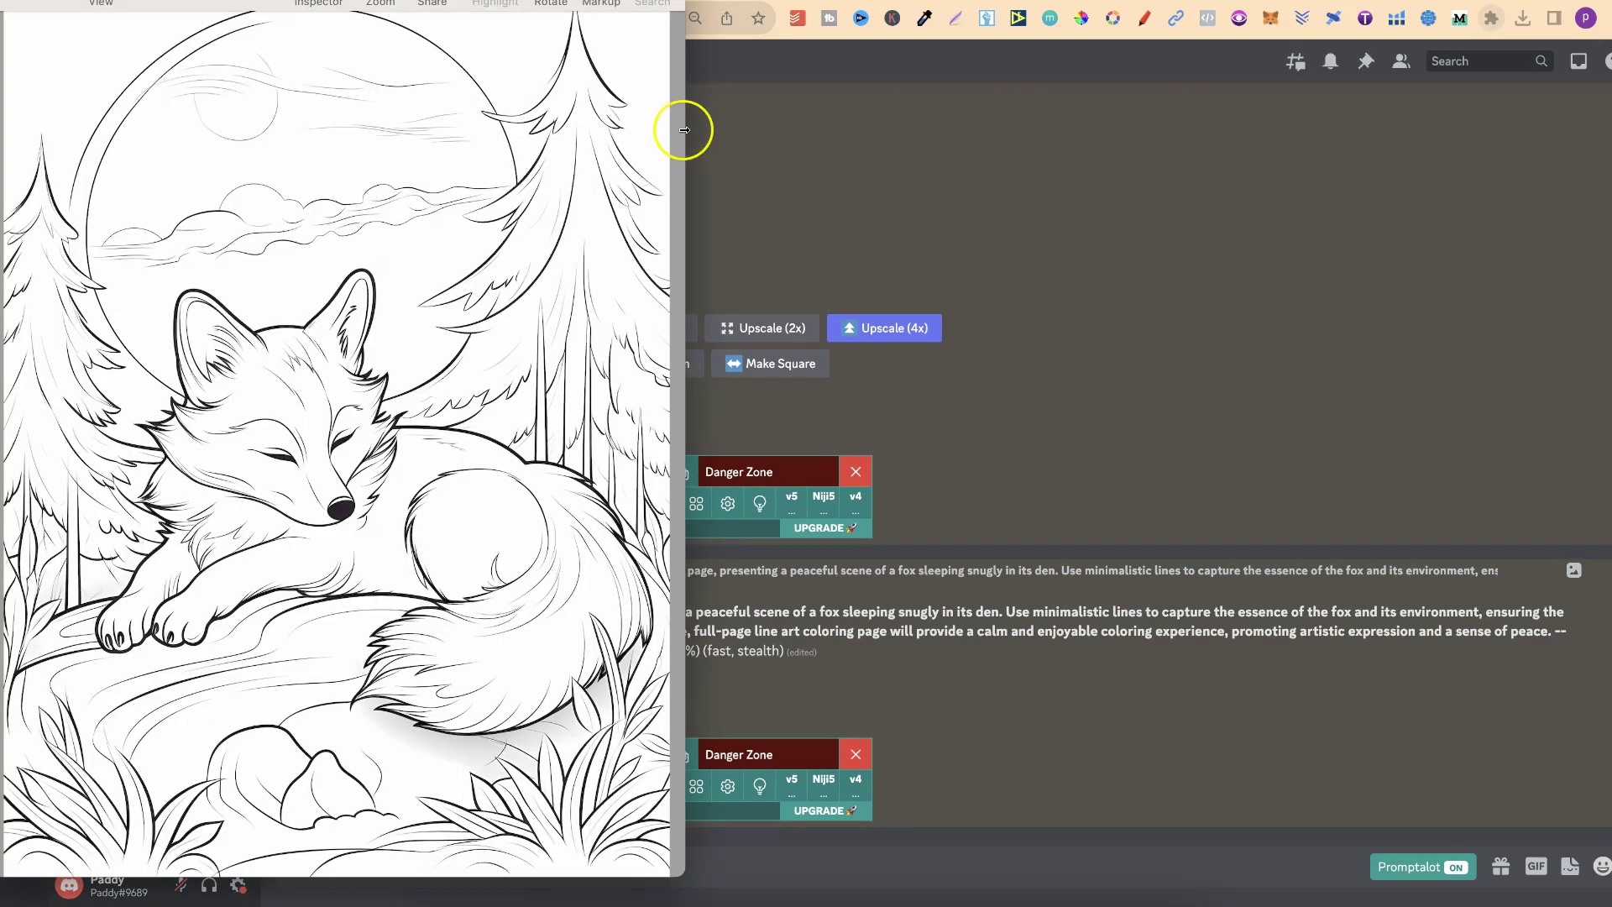
{"action": "left_click", "coordinate": [689, 130]}
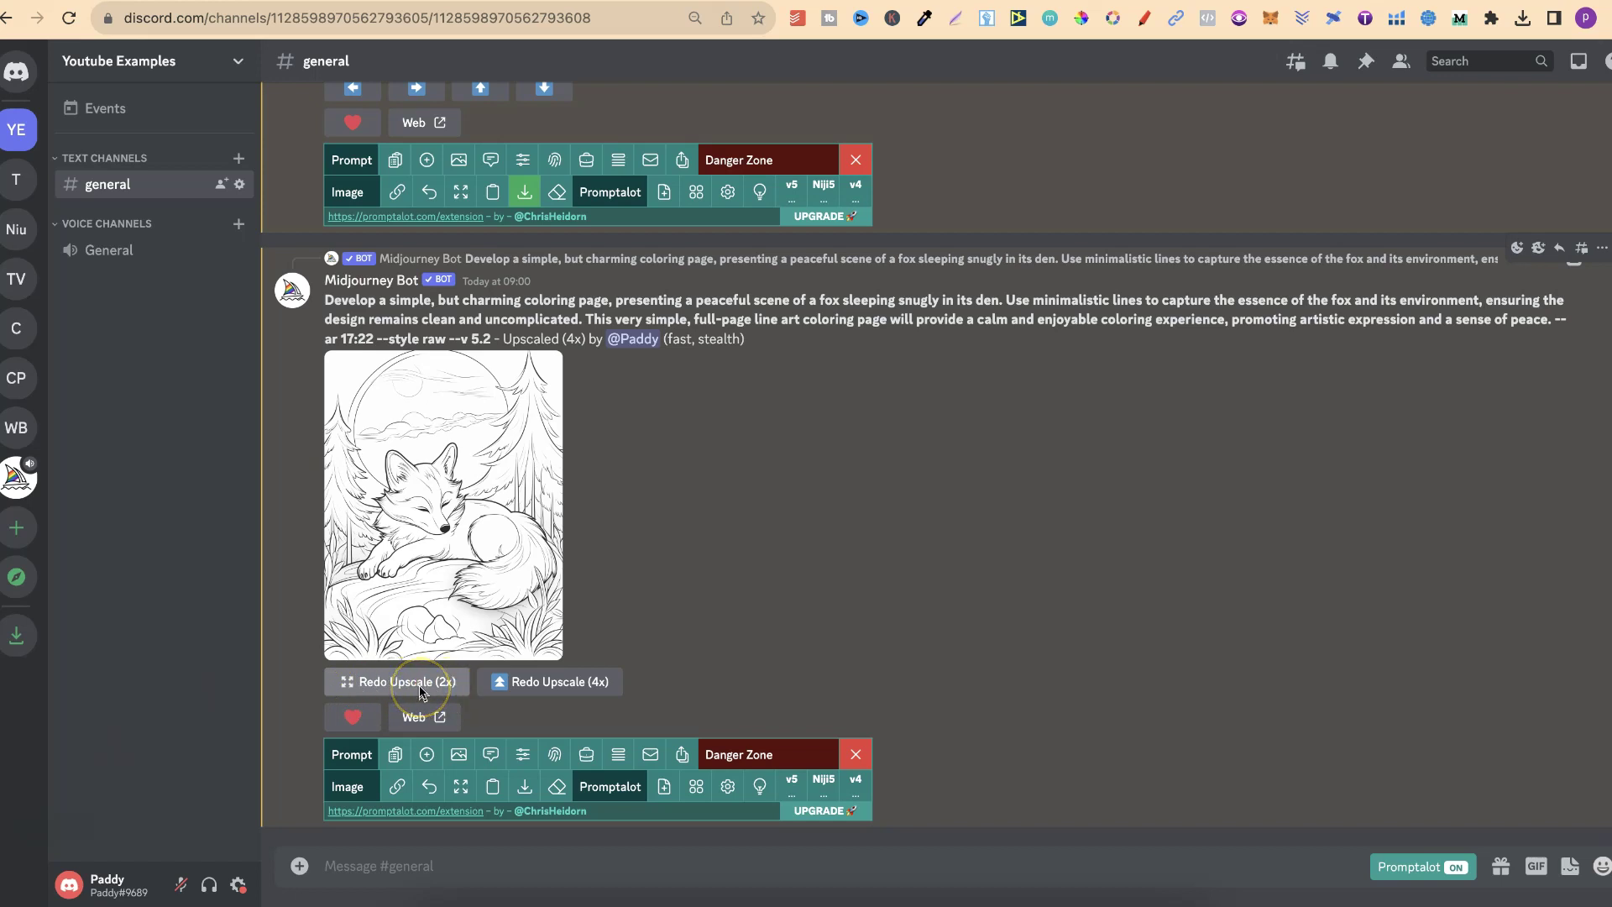
- Download the finished 4x Midjourney upscale and open the new 12.1 MB fox PNG
{"action": "left_click", "coordinate": [563, 694]}
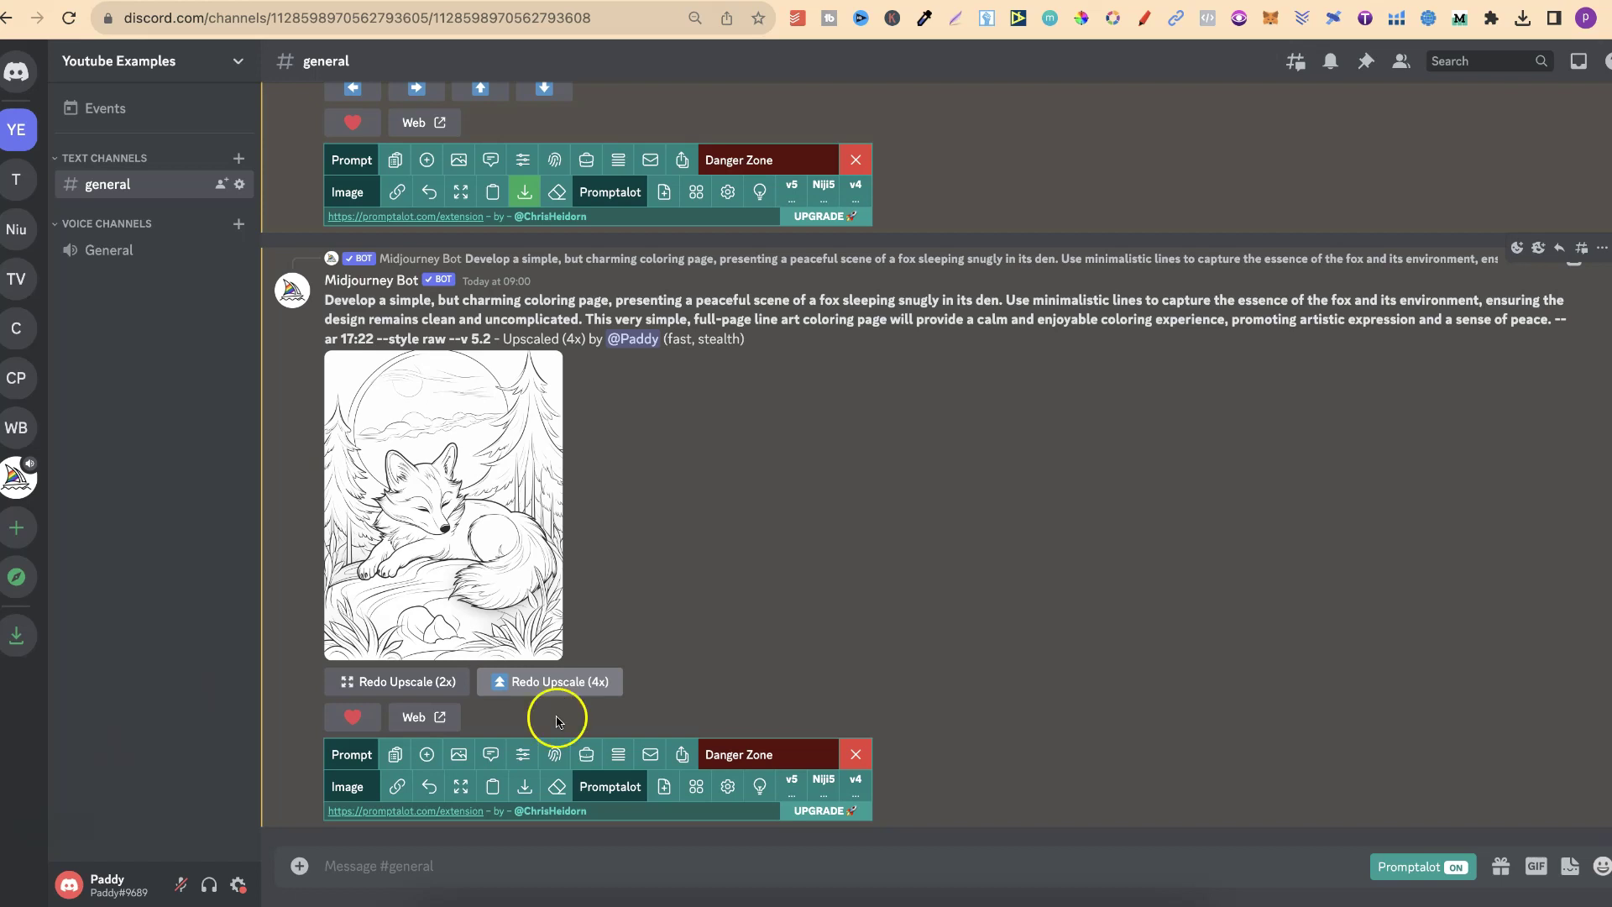
{"action": "left_click", "coordinate": [524, 791]}
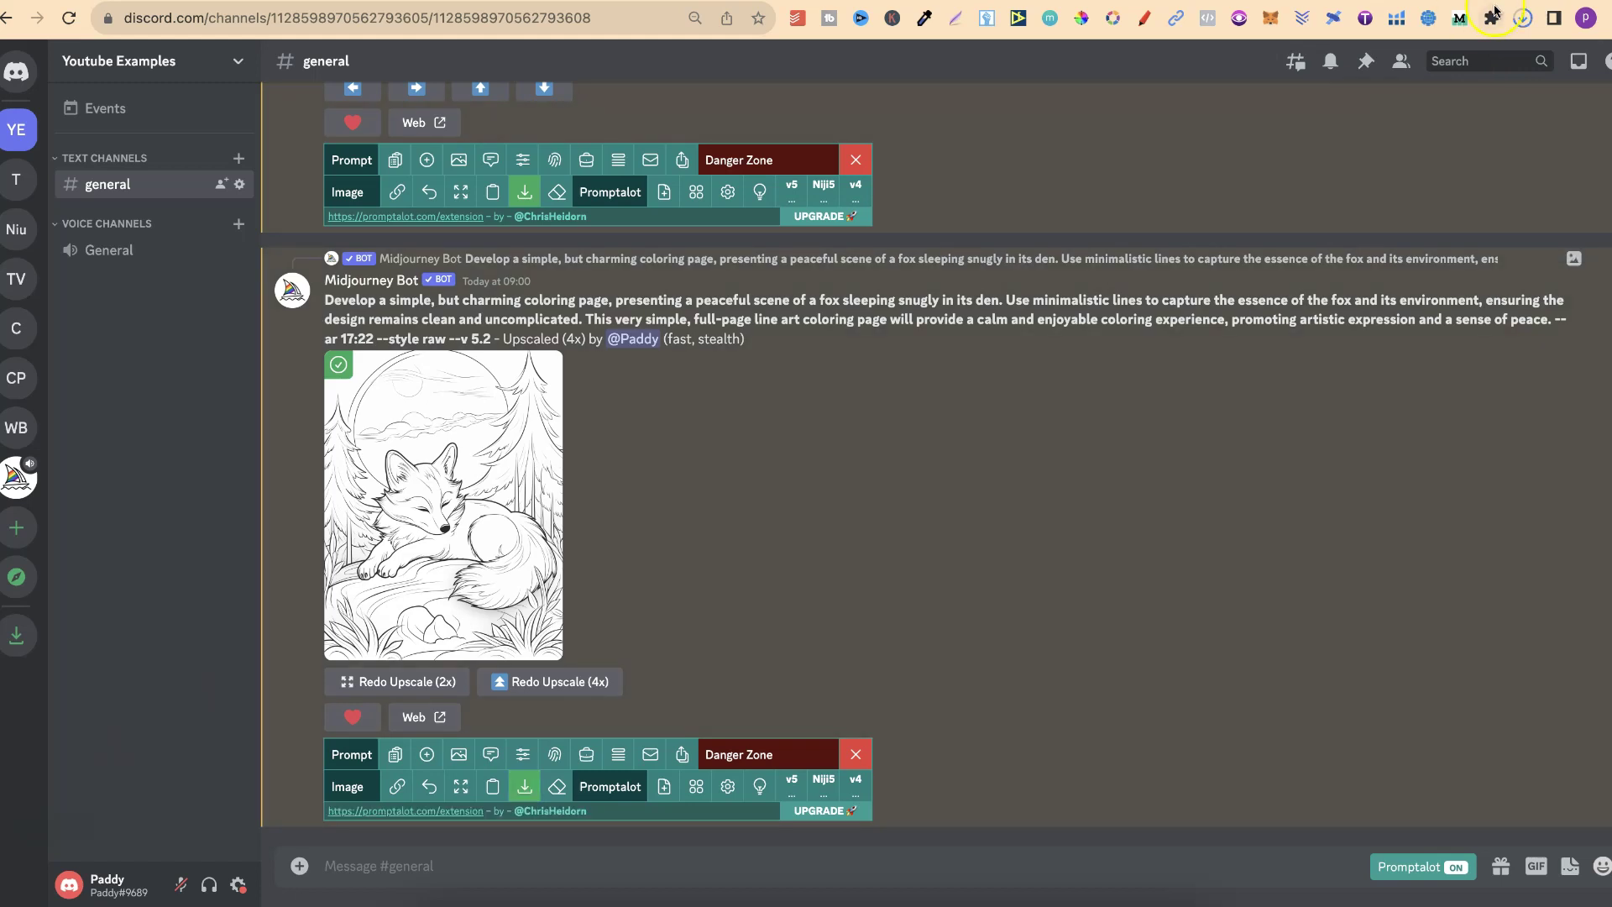
{"action": "left_click", "coordinate": [1523, 17]}
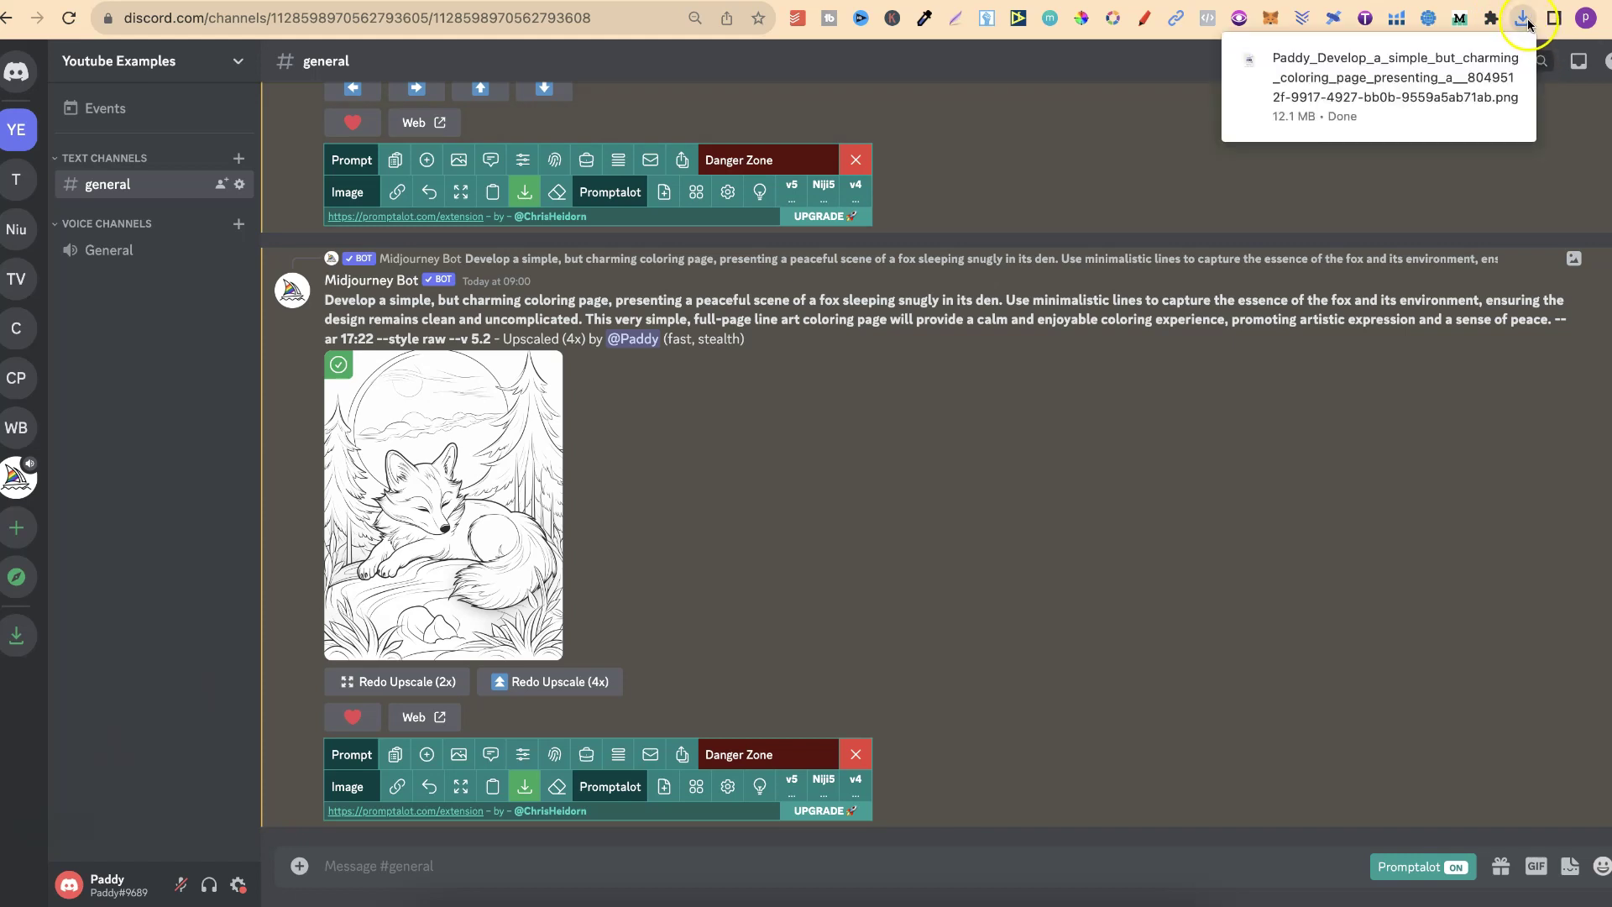
{"action": "left_click", "coordinate": [1524, 19]}
{"action": "left_click", "coordinate": [1525, 18]}
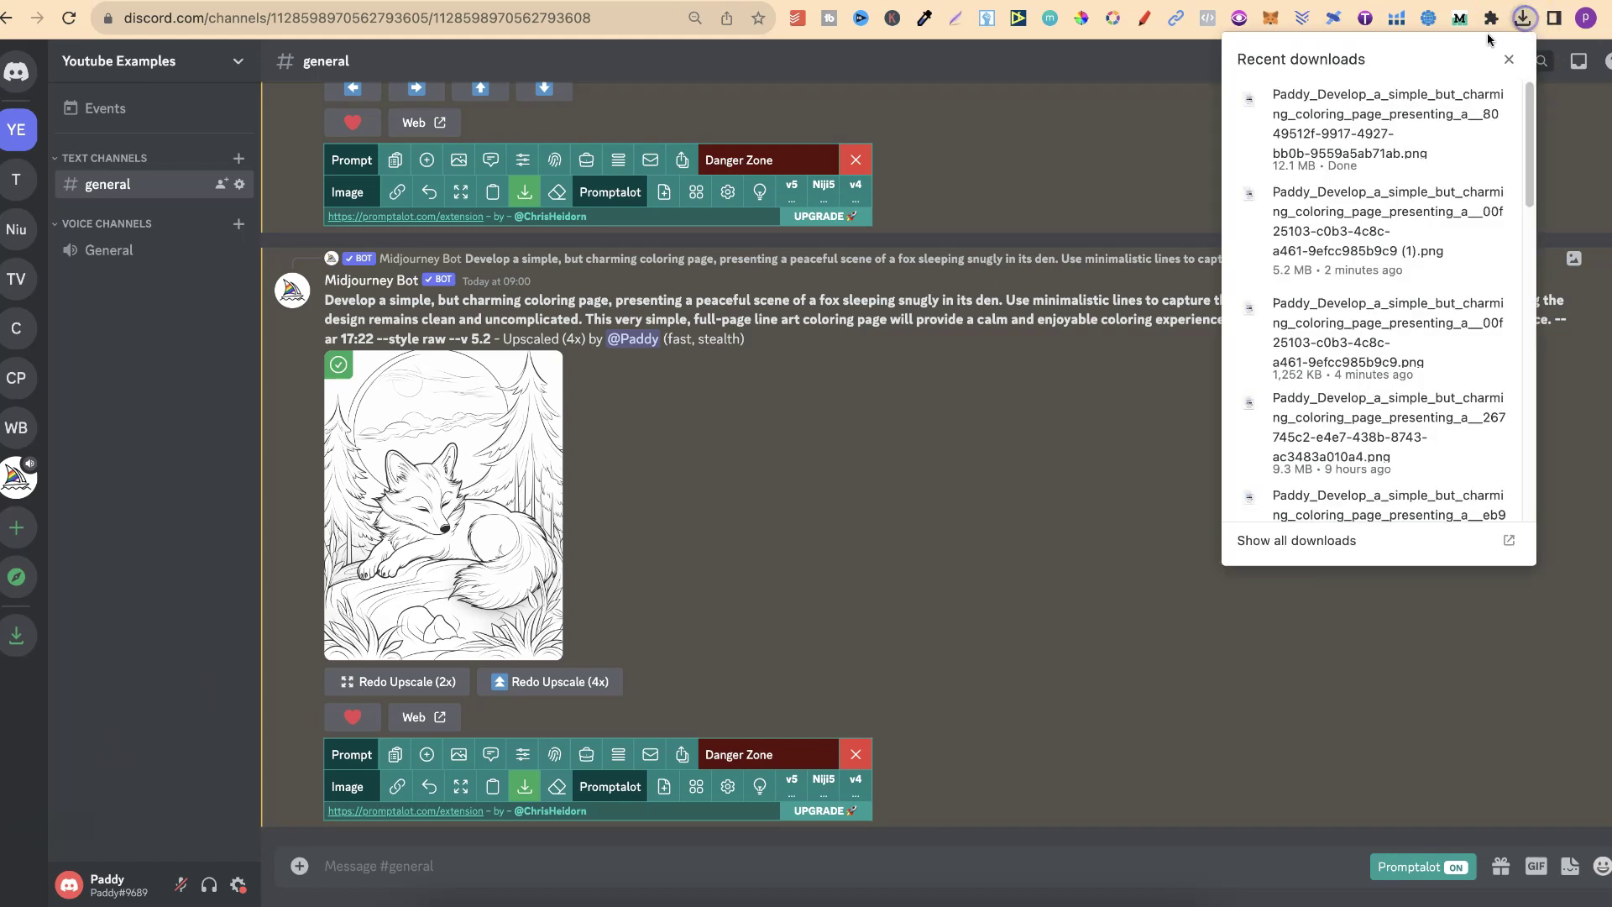
{"action": "left_click", "coordinate": [1372, 108]}
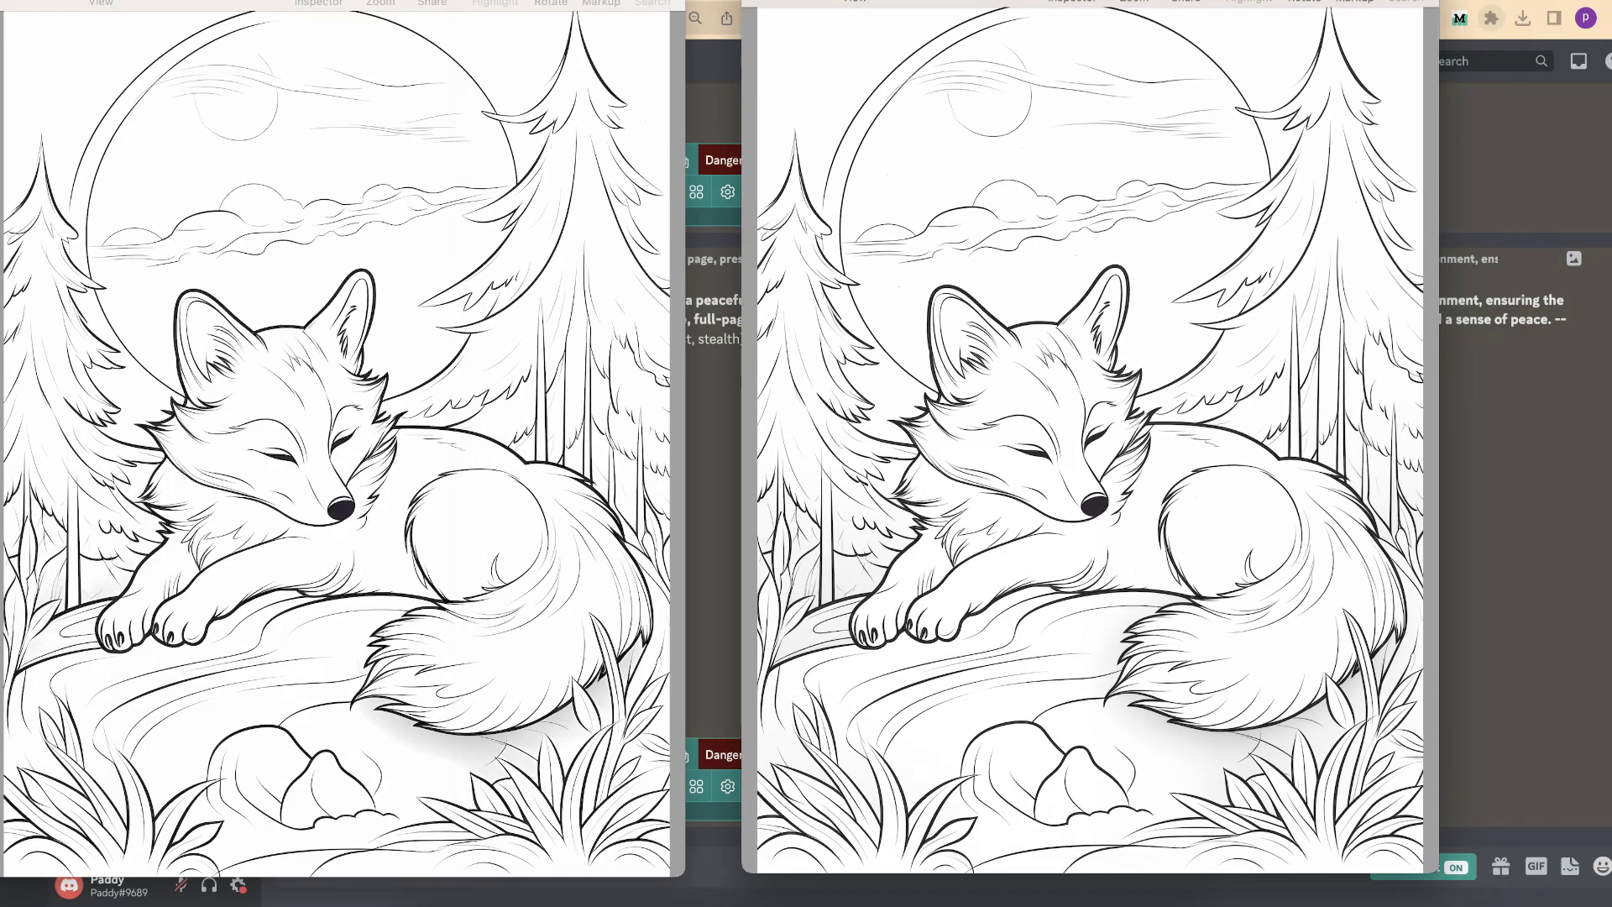
- Place the two fox images side by side and show each one's Inspector details
{"action": "left_click_drag", "start_coordinate": [1159, 8], "coordinate": [1260, 8]}
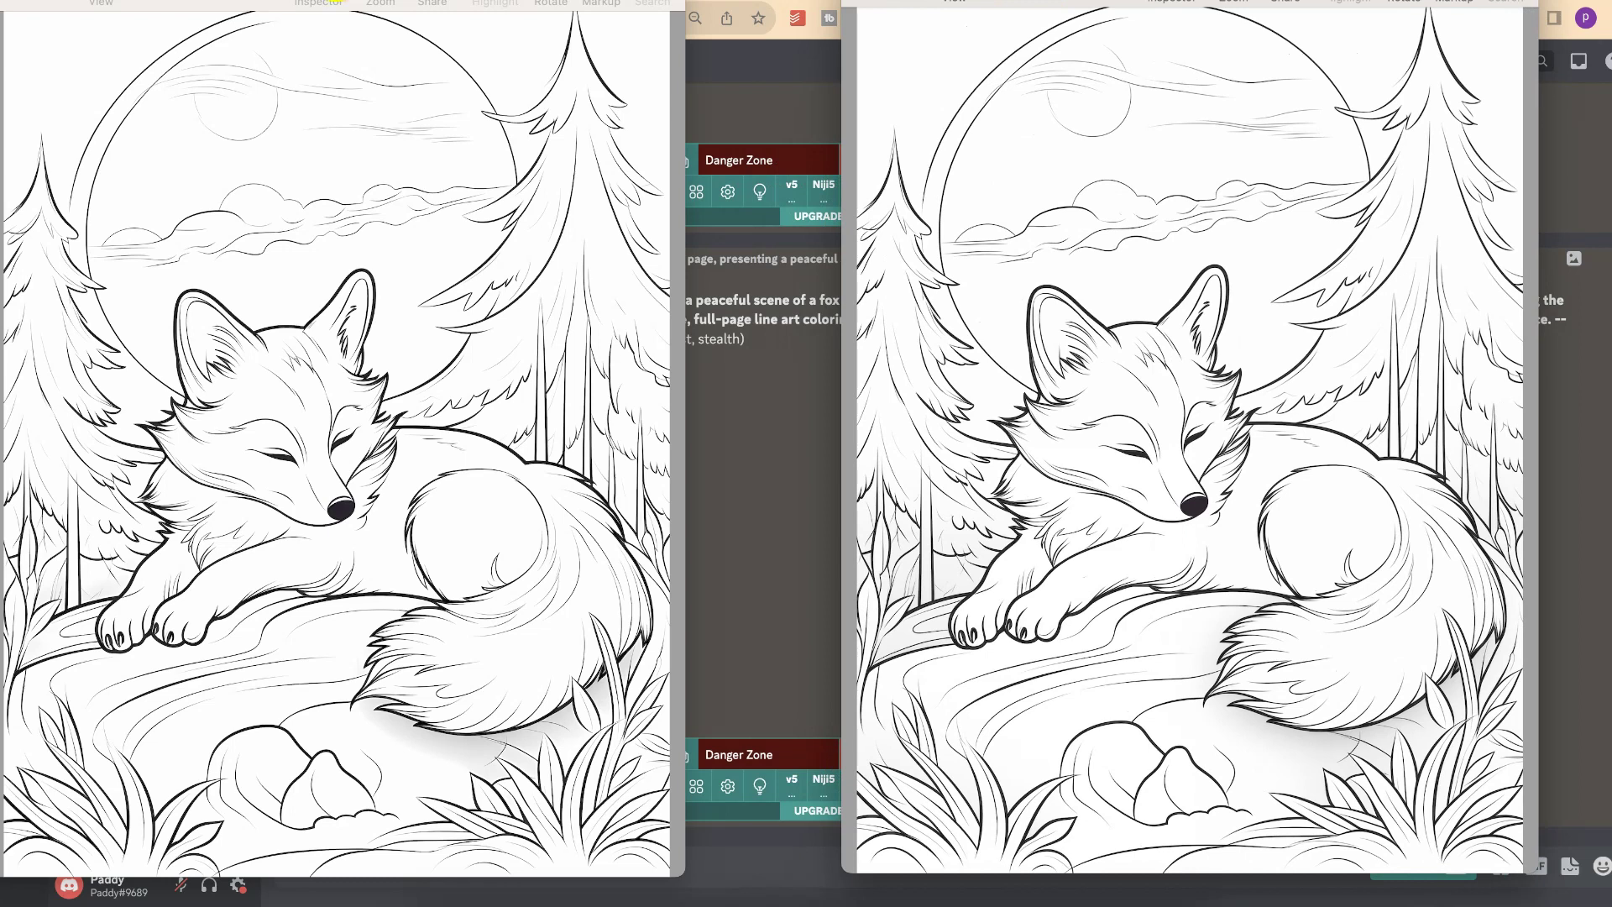
{"action": "left_click_drag", "start_coordinate": [336, 3], "coordinate": [485, 4]}
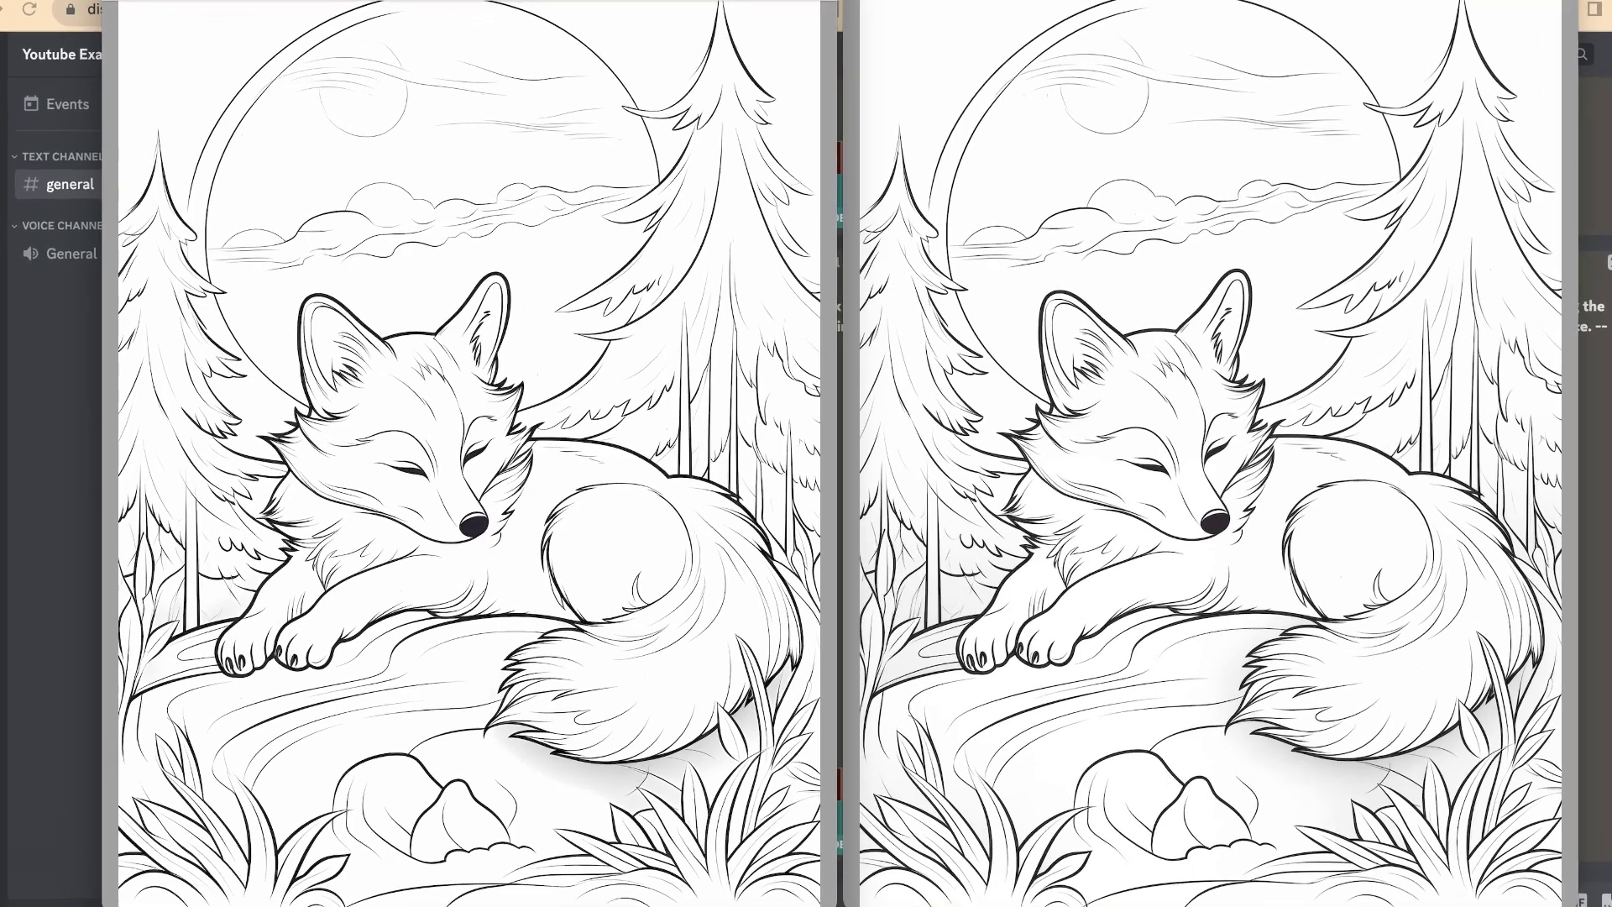
{"action": "key", "text": "super+i"}
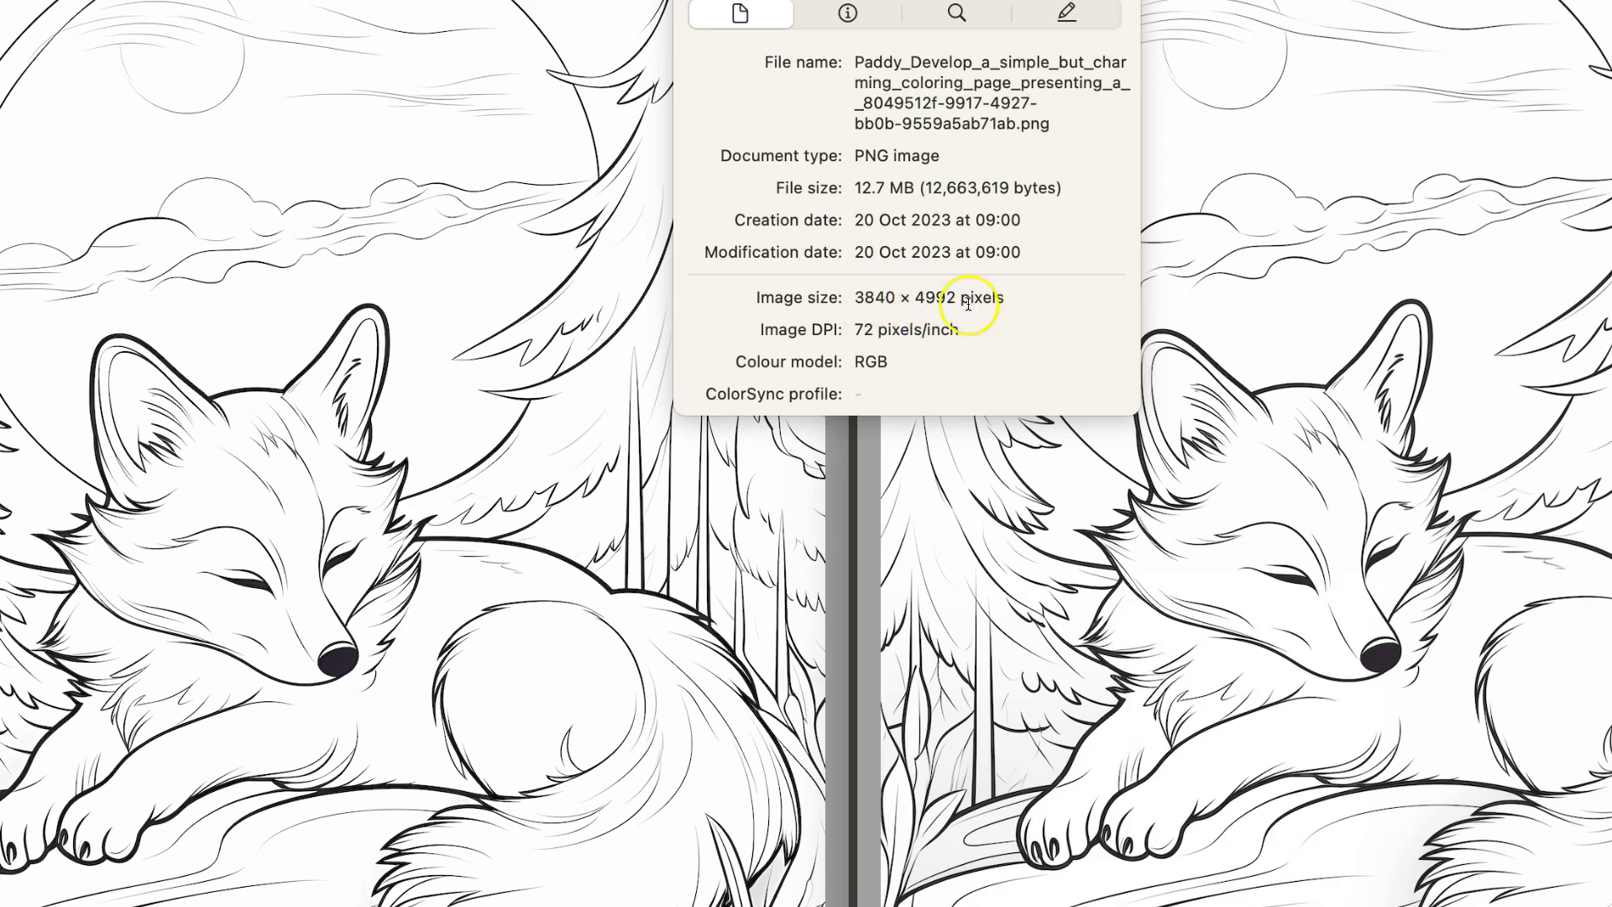
{"action": "key", "text": "super+i"}
{"action": "key", "text": "super+i"}
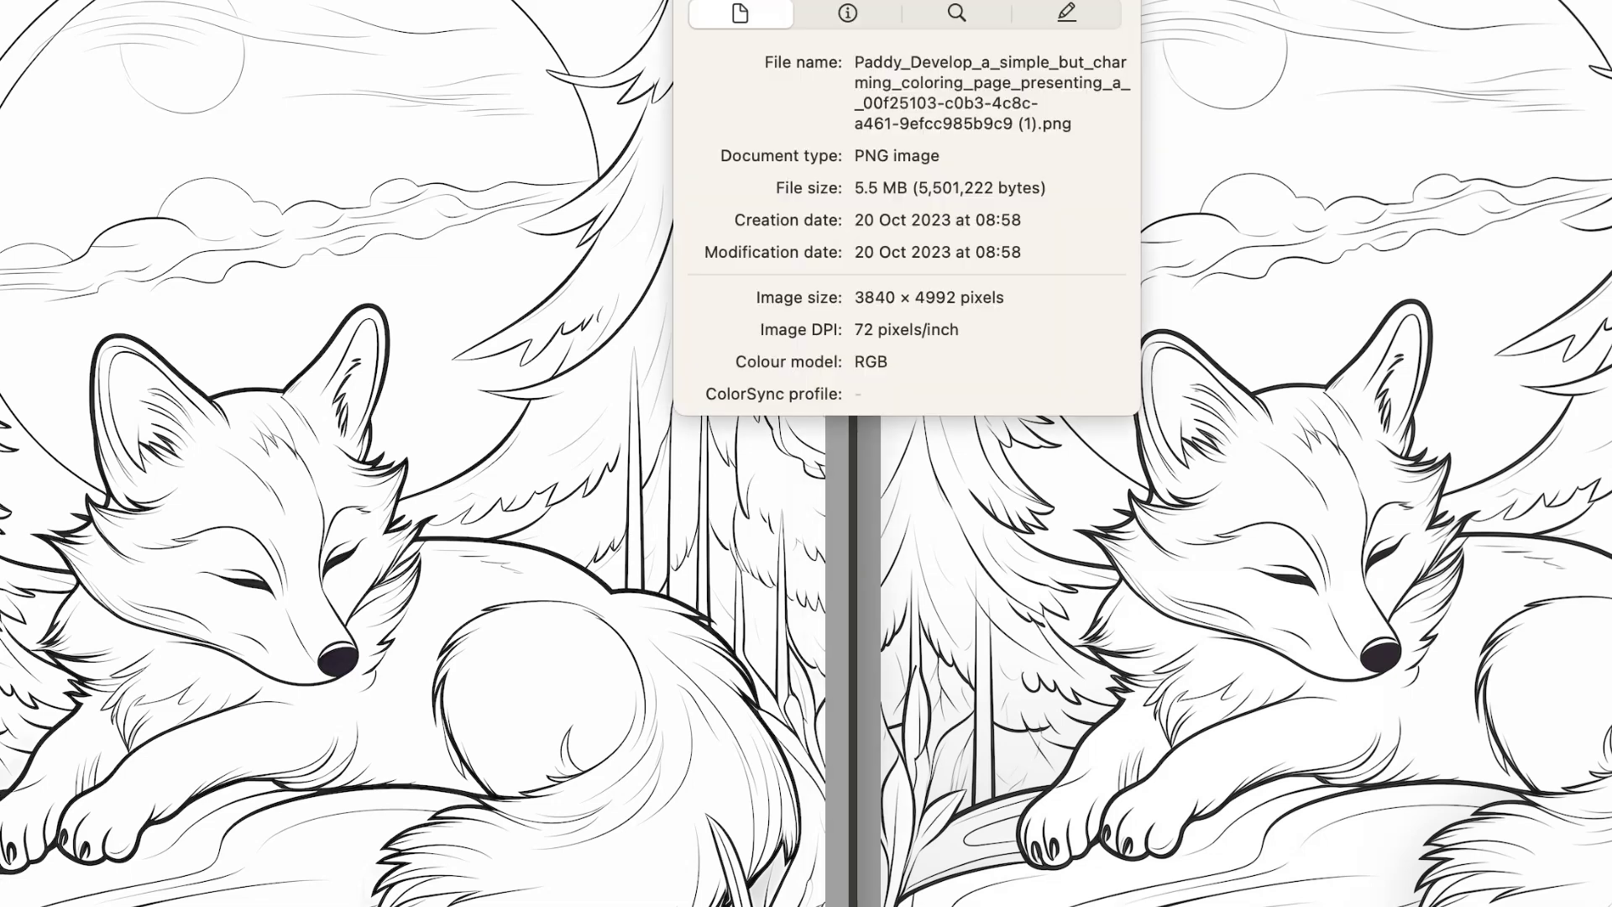
- Highlight the 3840 × 4992 image size, hide the Inspector, and return to Discord
{"action": "left_click_drag", "start_coordinate": [857, 298], "coordinate": [955, 297]}
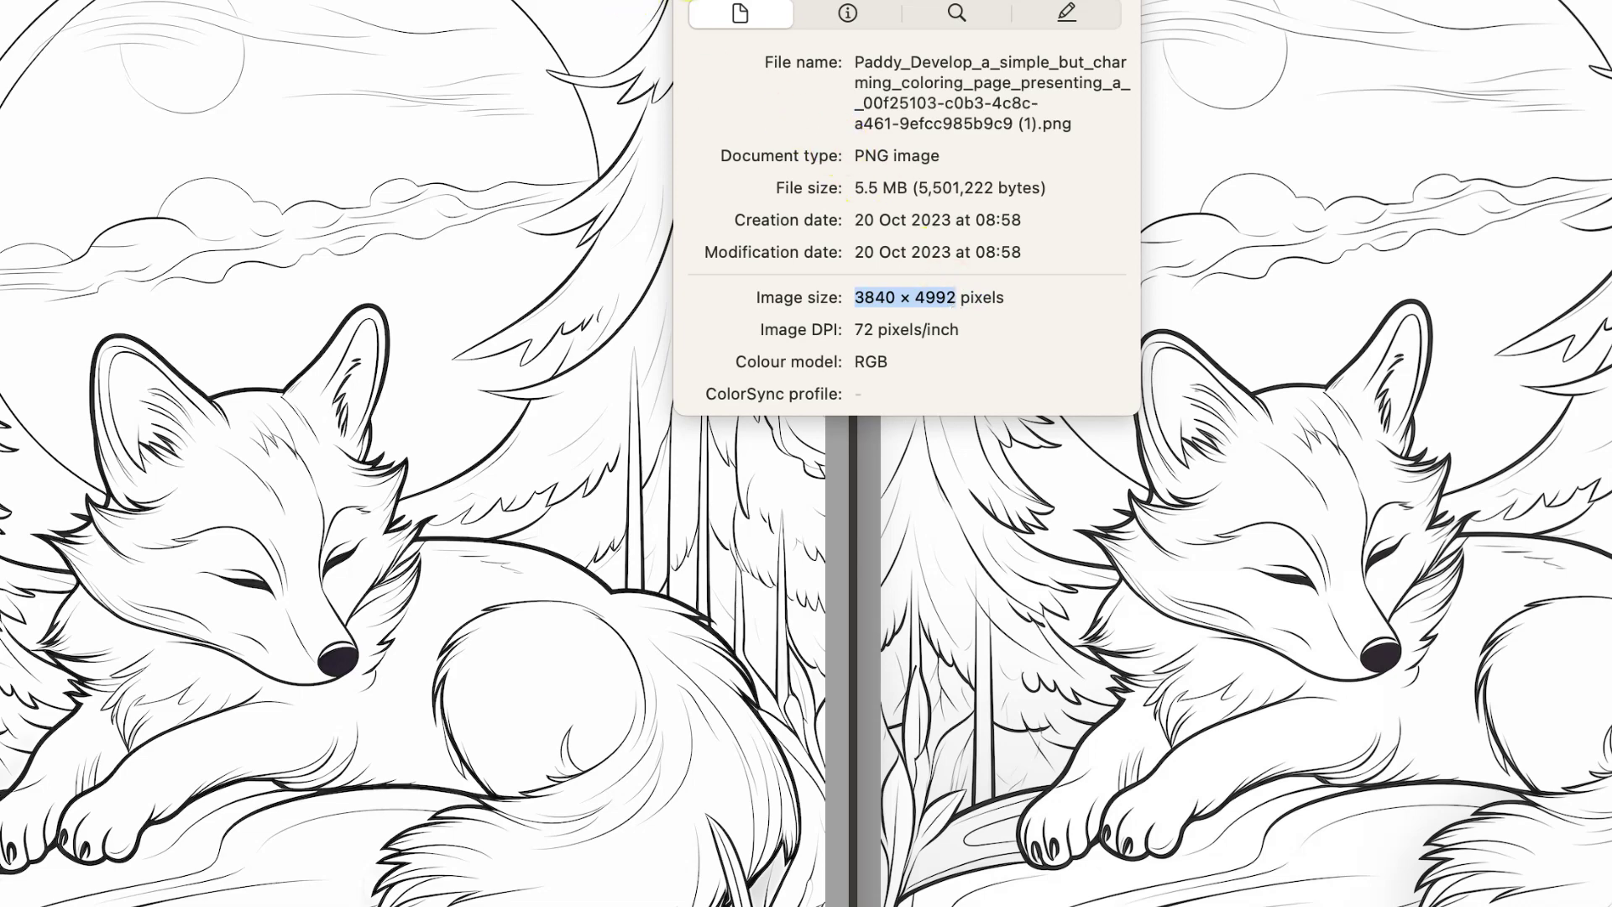
{"action": "key", "text": "super+i"}
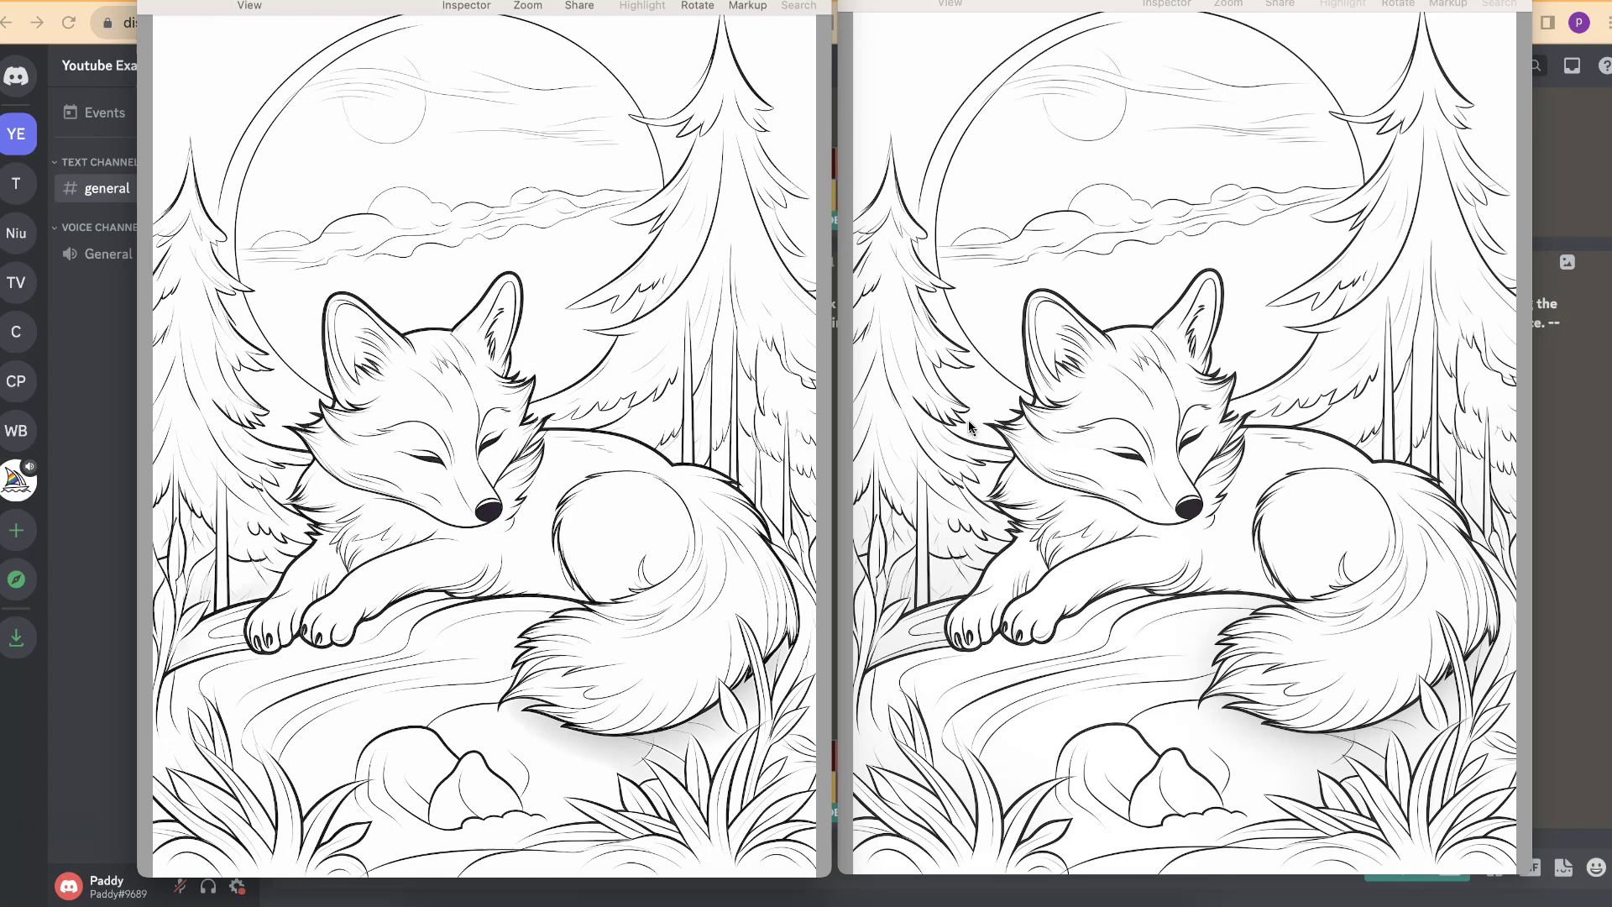
{"action": "left_click", "coordinate": [1588, 110]}
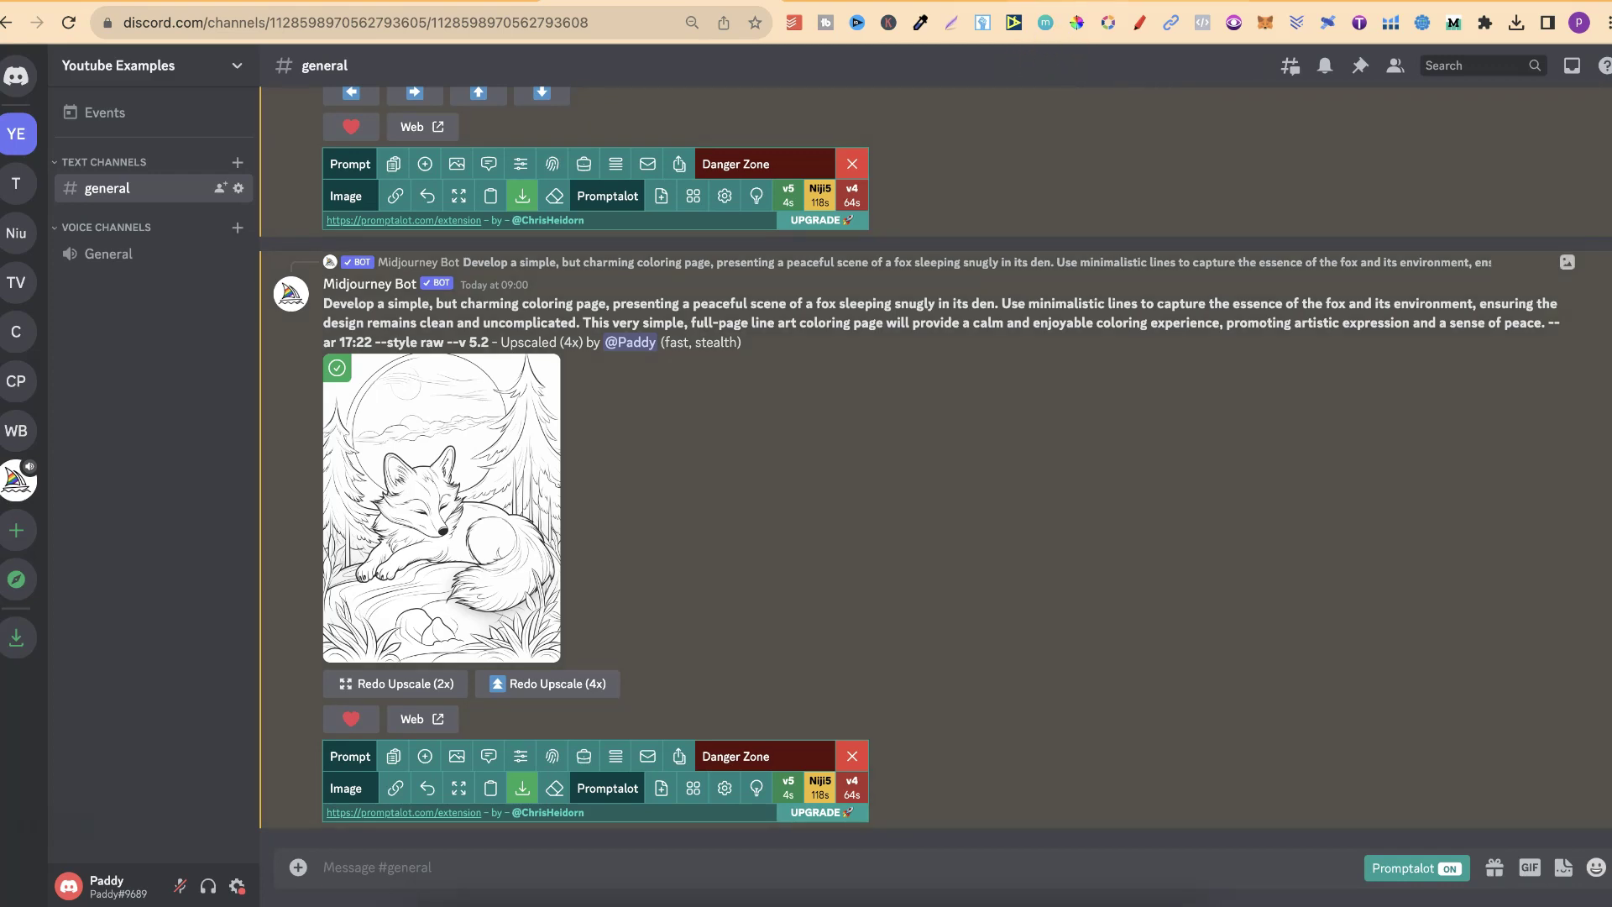
{"action": "left_click", "coordinate": [1092, 5]}
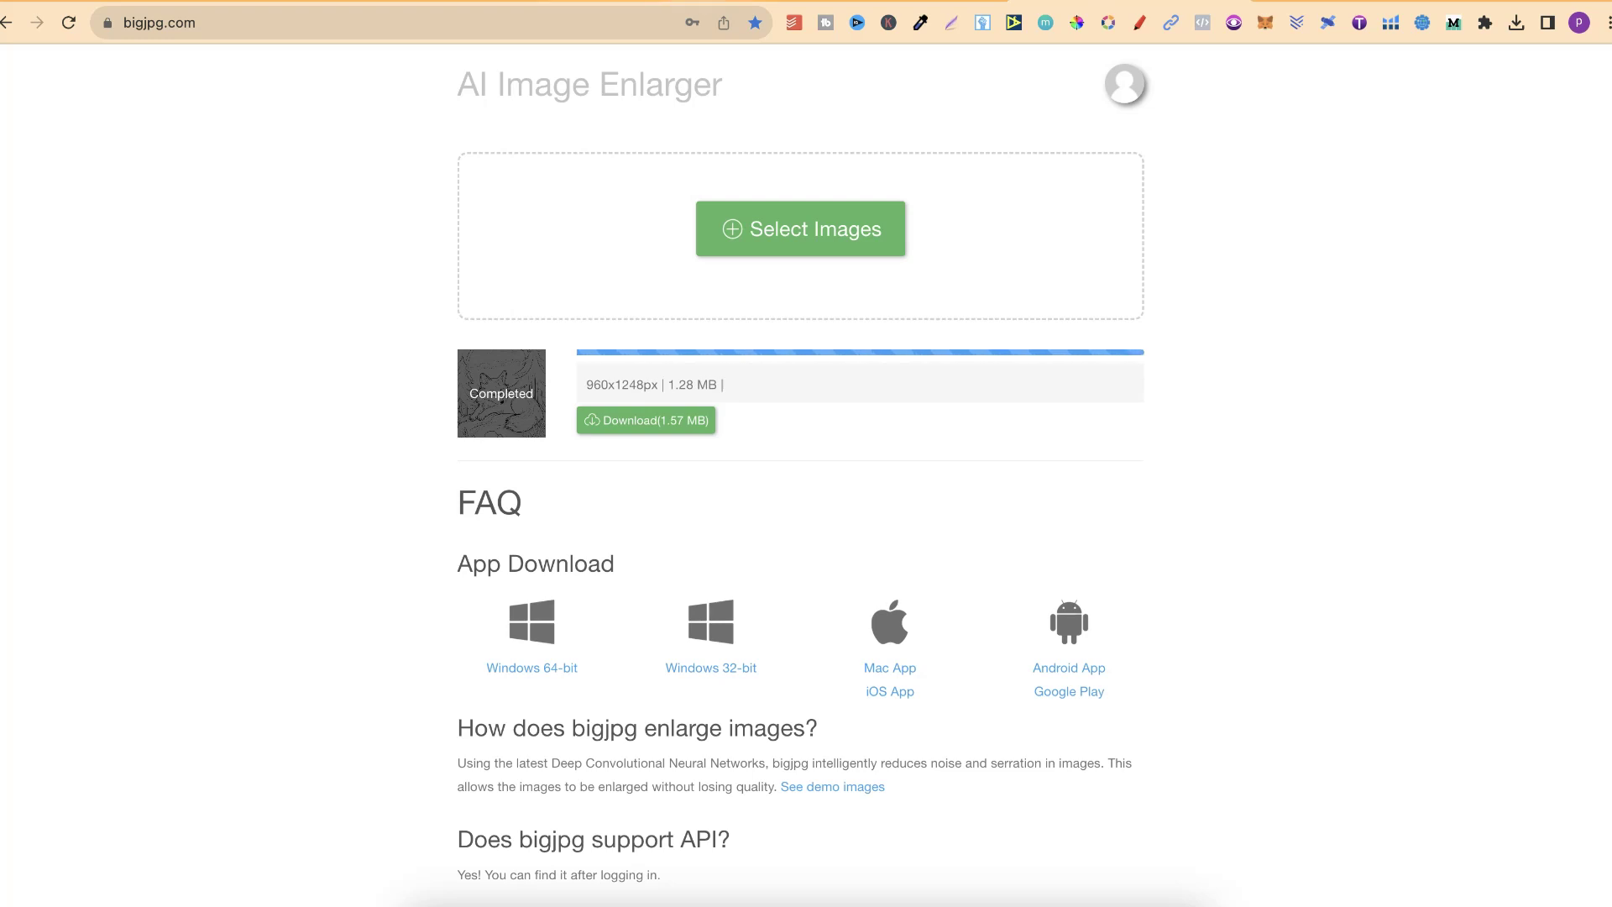
{"action": "key", "text": "ctrl+shift+Tab"}
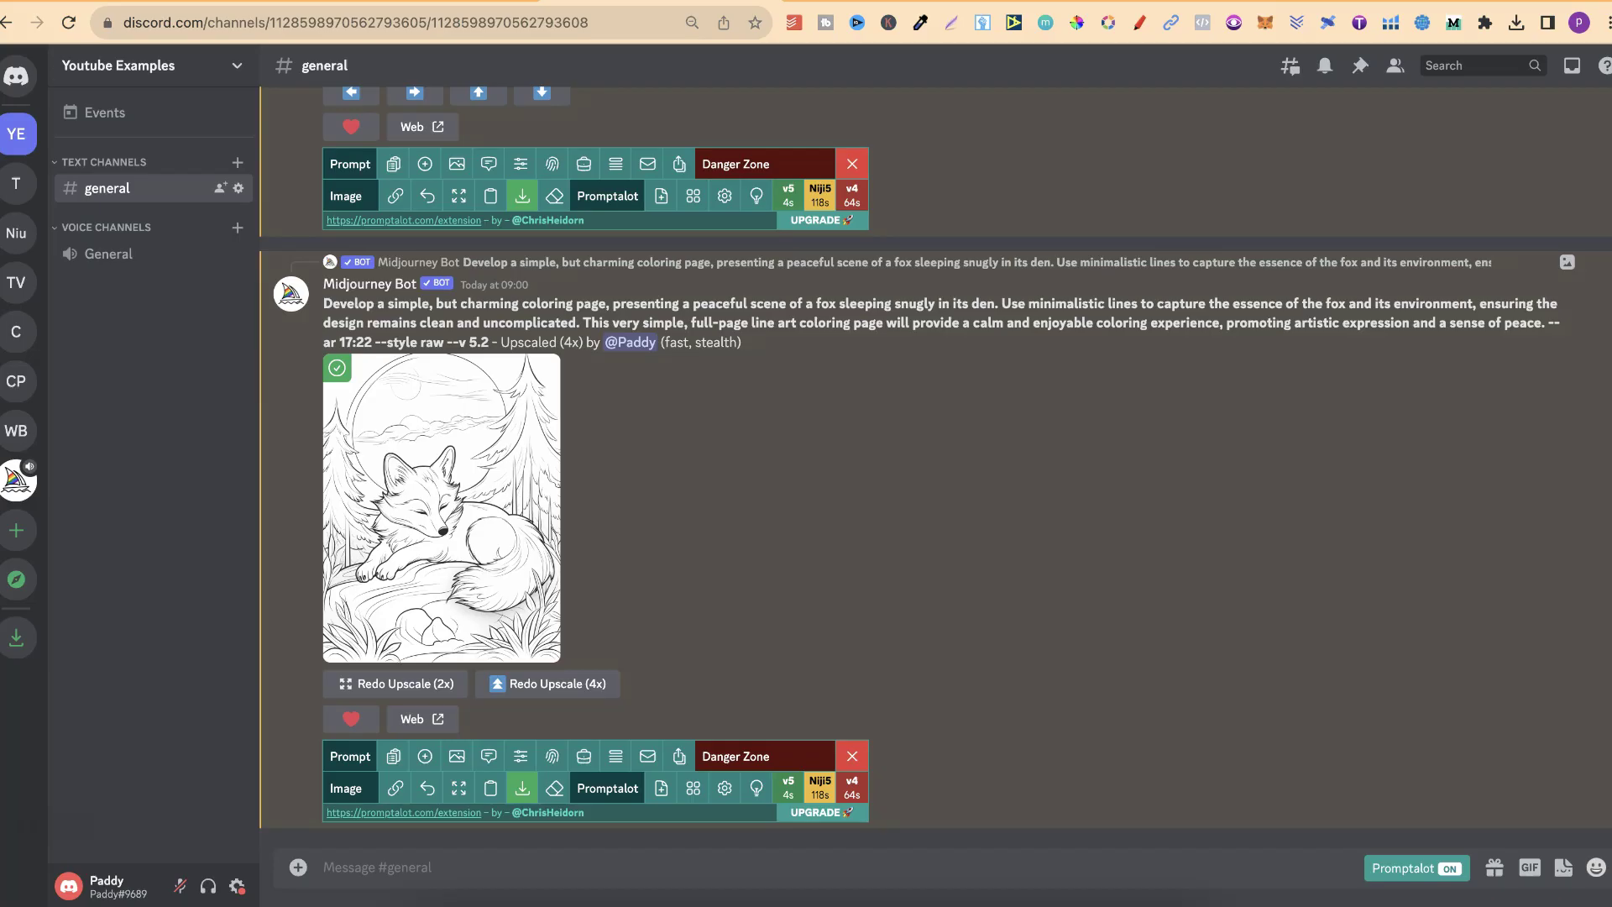
{"action": "key", "text": "ctrl+Tab"}
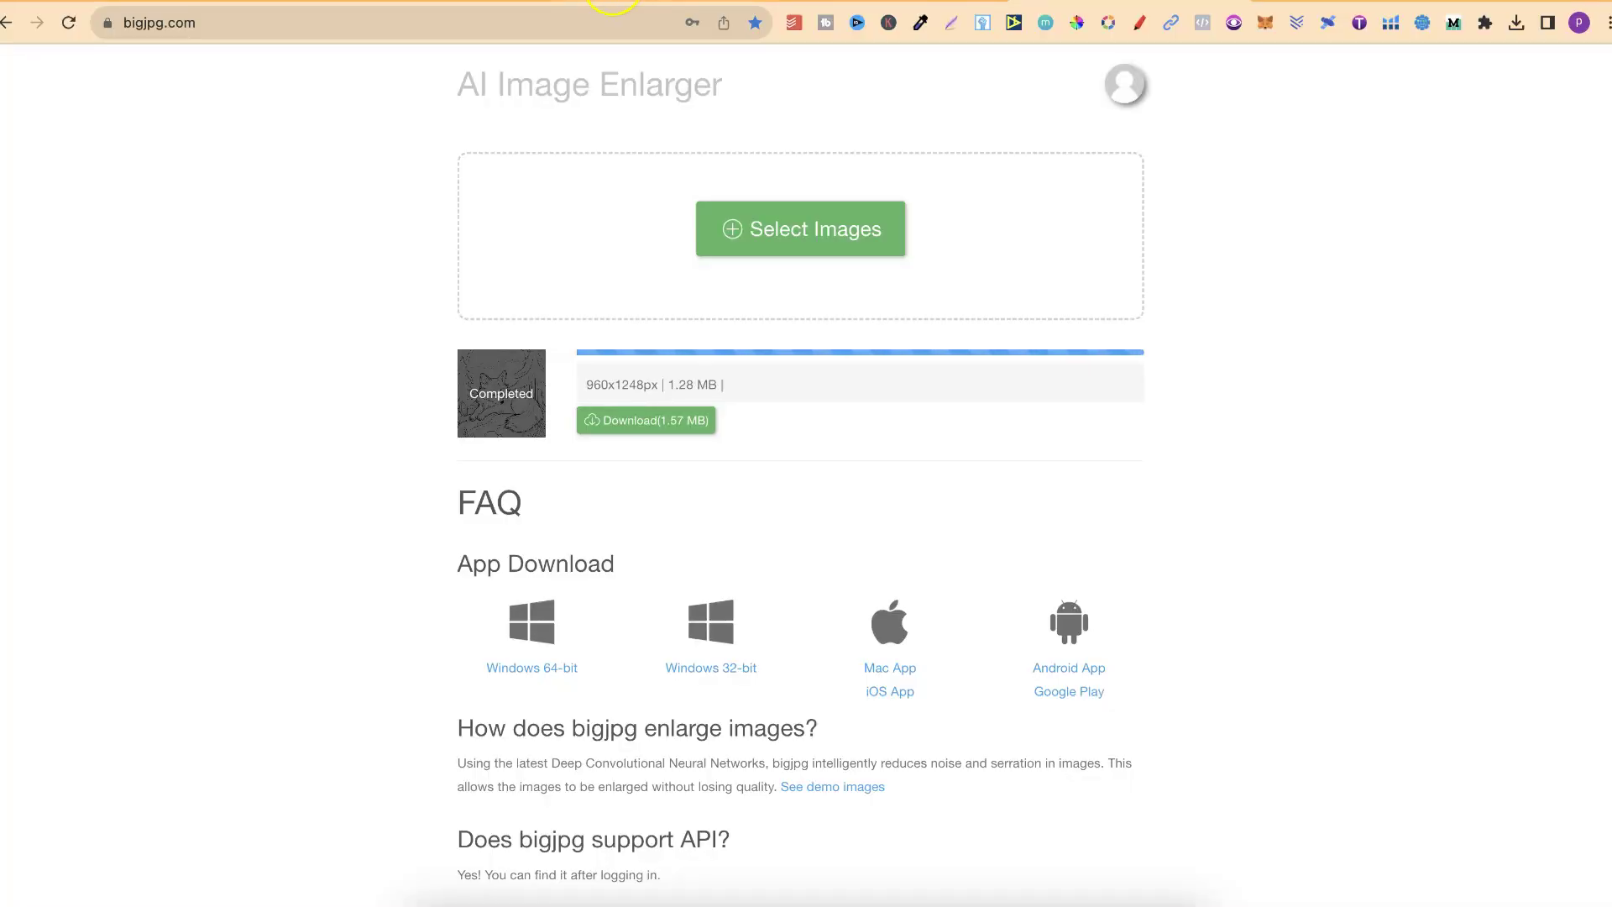
{"action": "key", "text": "ctrl+shift+Tab"}
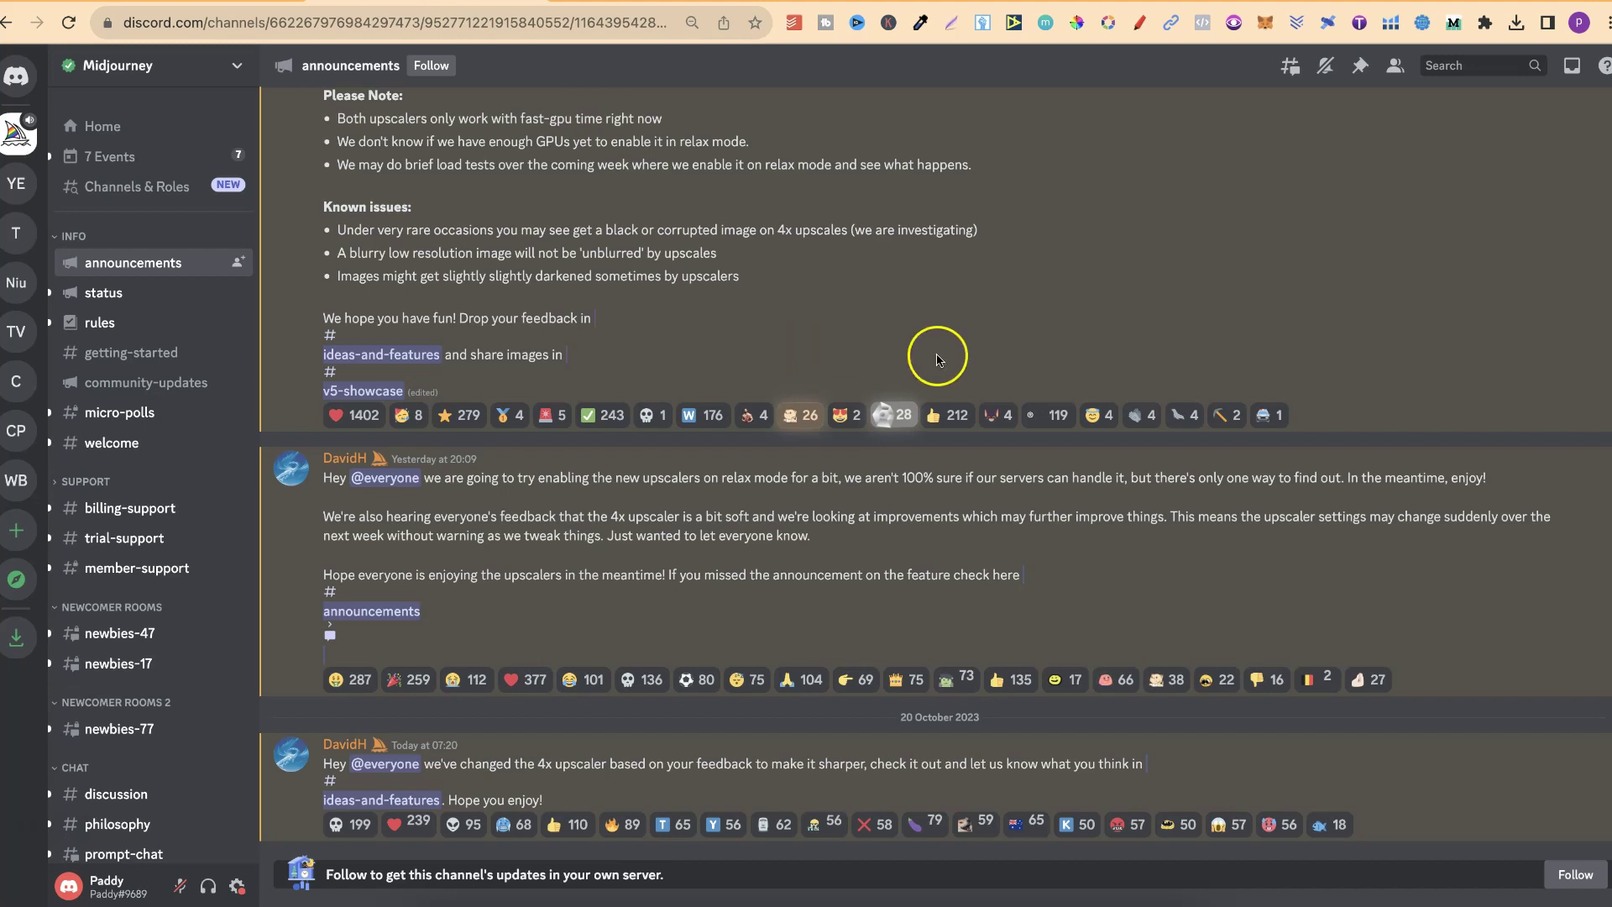
- Scroll the Midjourney #announcements channel up to the 19 October 2x/4x upscaler post
{"action": "left_click", "coordinate": [1347, 567]}
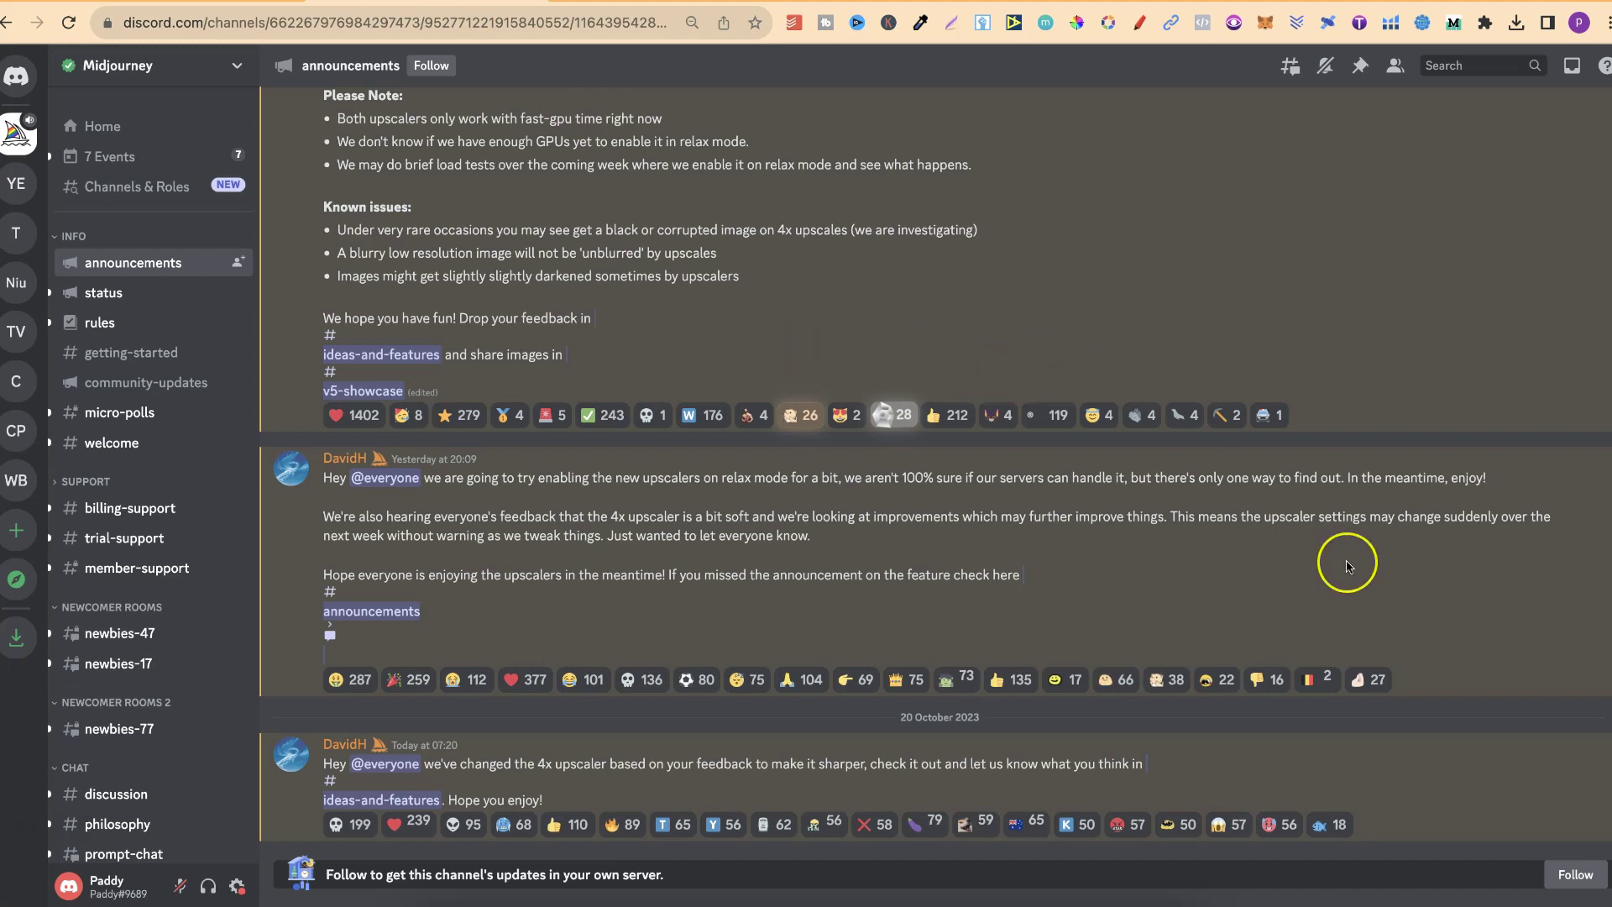
{"action": "scroll", "coordinate": [1188, 730], "scroll_direction": "up", "scroll_amount": 5}
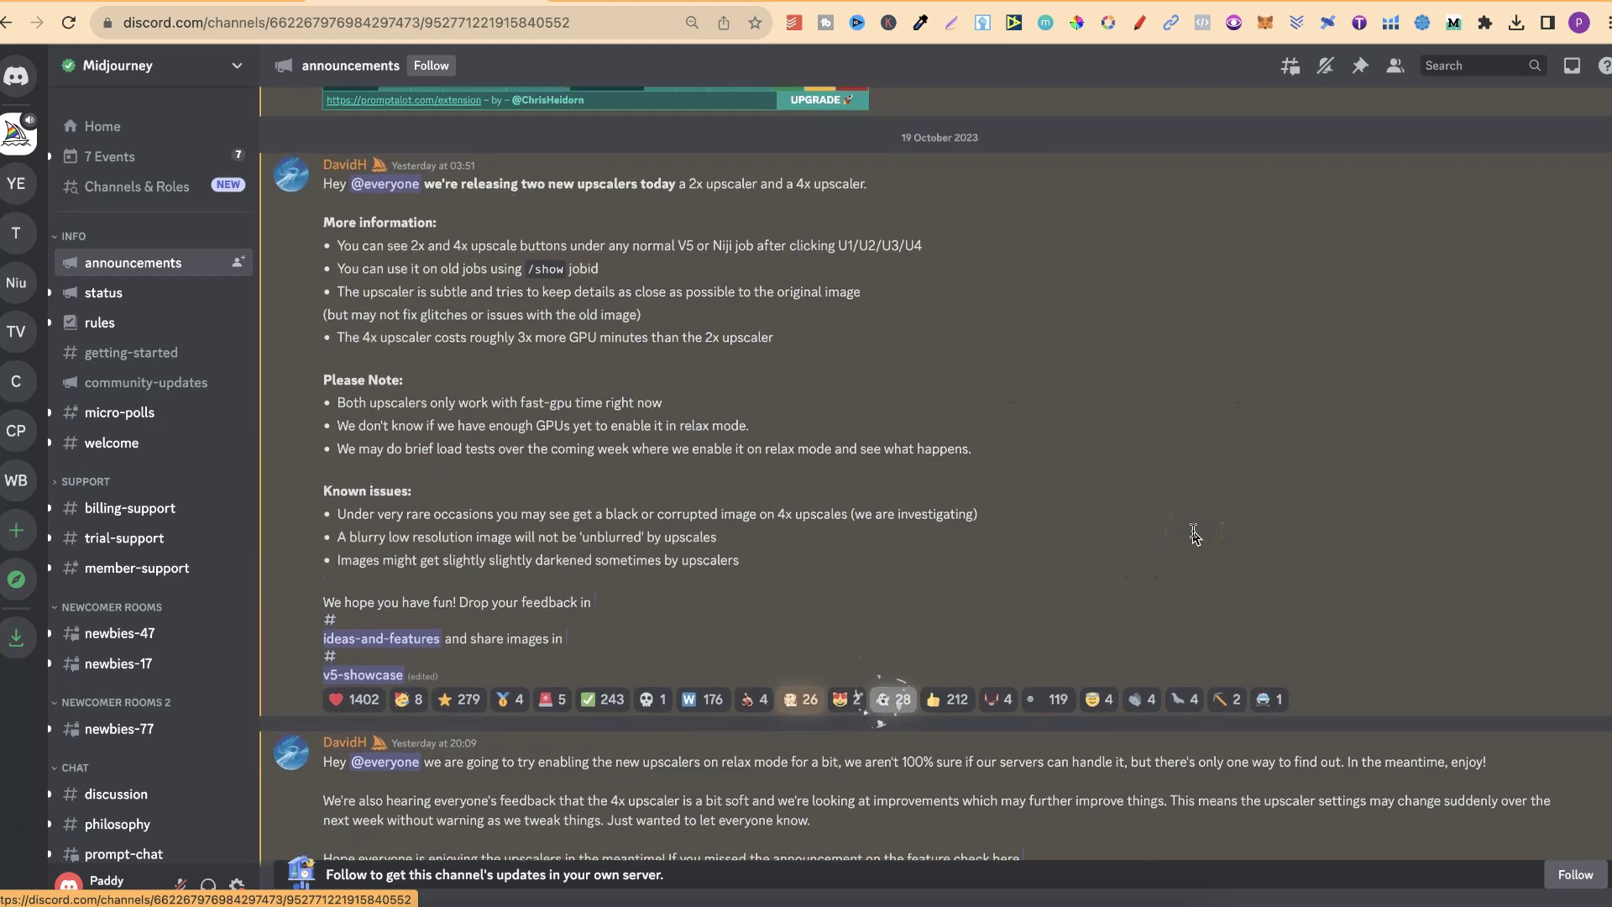